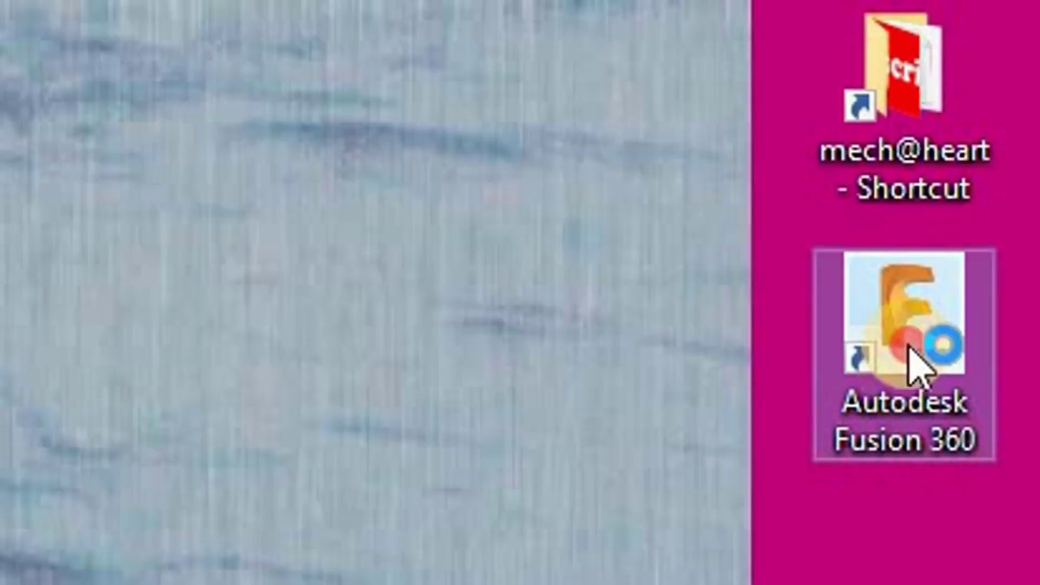
# - Launch Autodesk Fusion 360 and browse the saved designs in My First Project
pyautogui.click(865, 453)
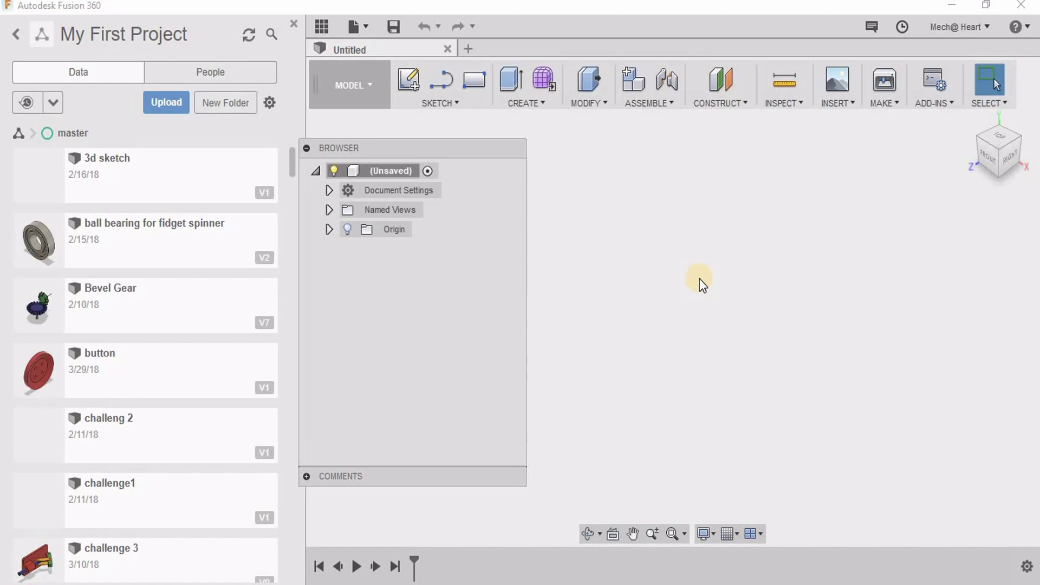
pyautogui.click(319, 26)
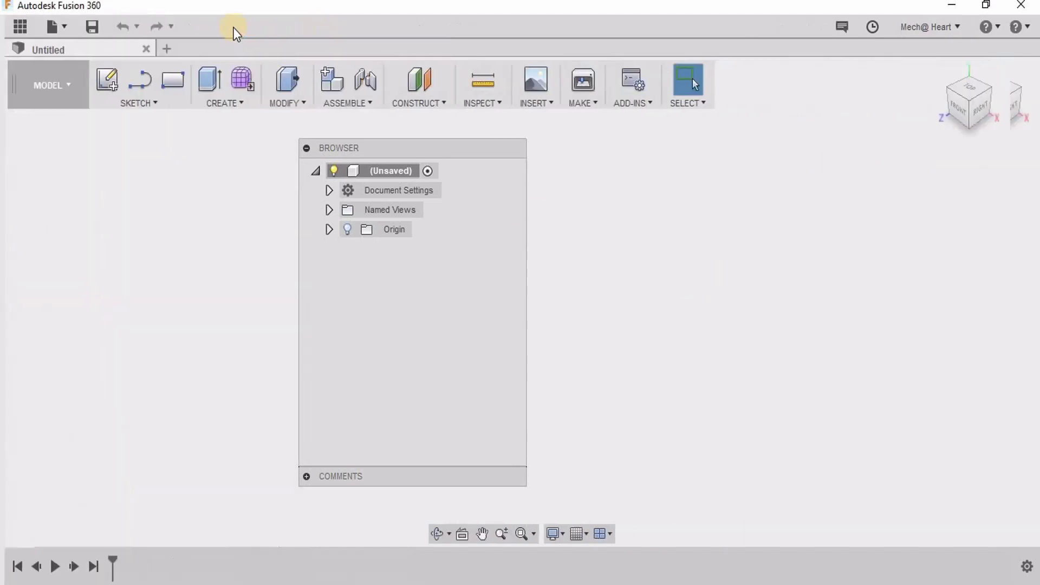
pyautogui.click(15, 28)
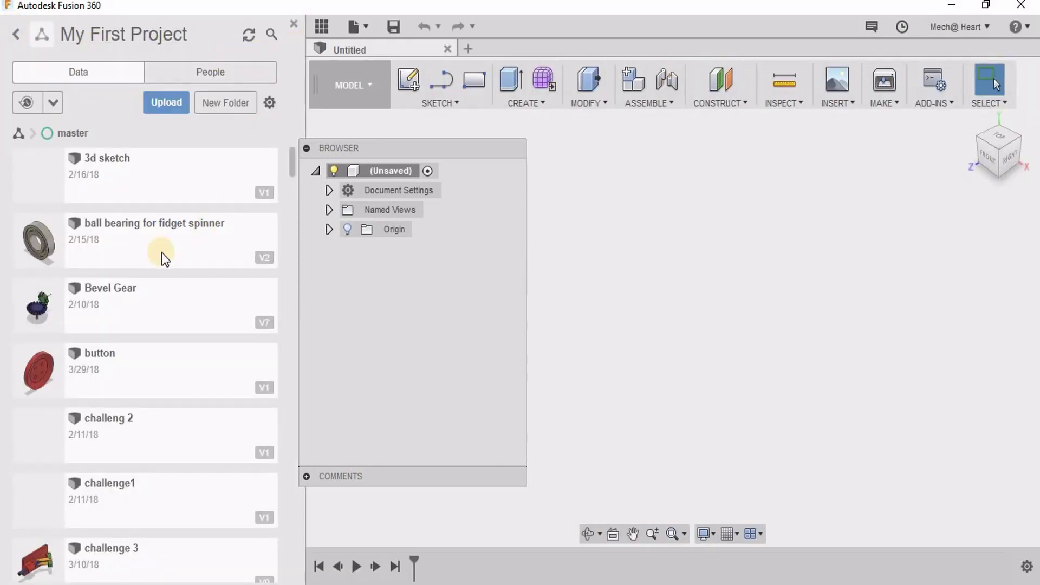
pyautogui.scroll(-4, 121, 228)
pyautogui.scroll(-15, 124, 233)
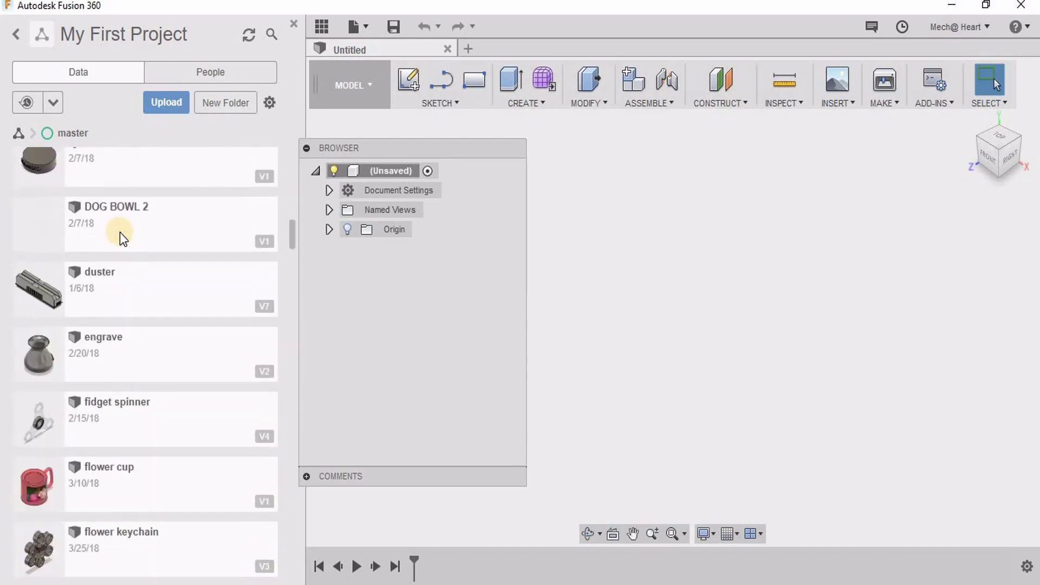
pyautogui.scroll(-10, 116, 232)
pyautogui.scroll(15, 135, 223)
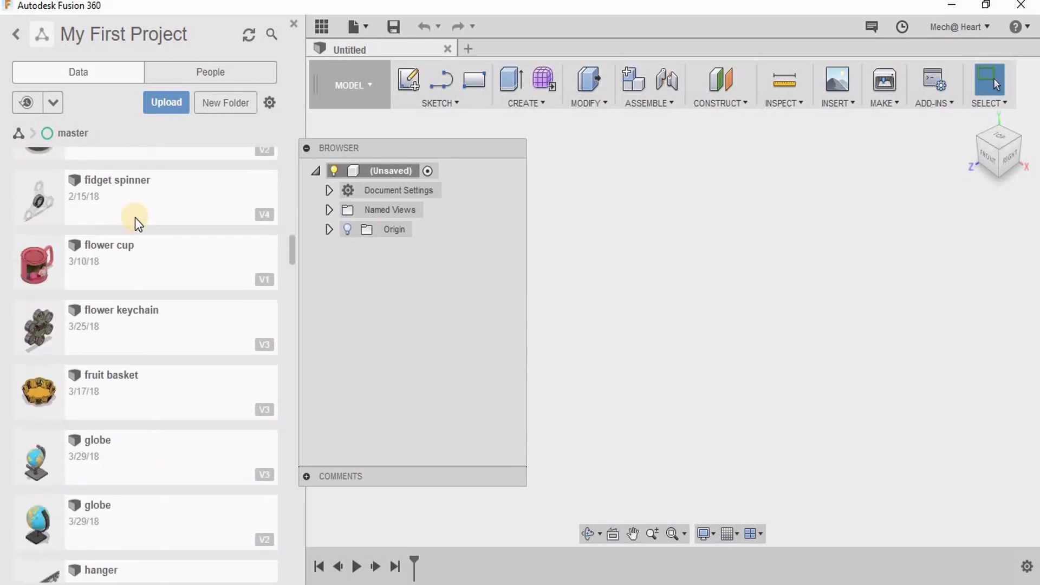
# - Hide the project data and move the Browser out to the edge of the modelling area
pyautogui.click(294, 23)
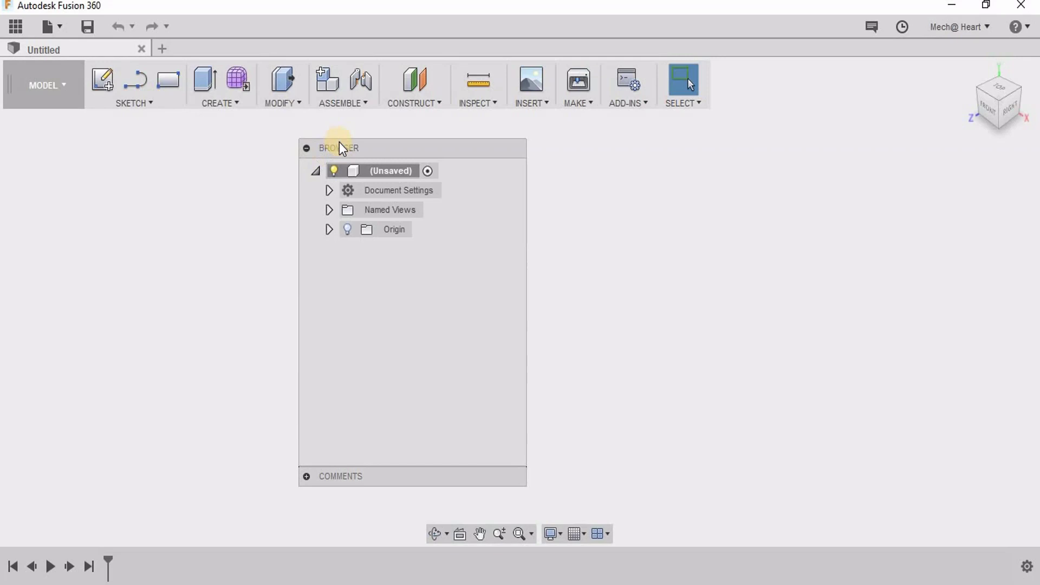
pyautogui.moveTo(339, 145); pyautogui.dragTo(65, 124)
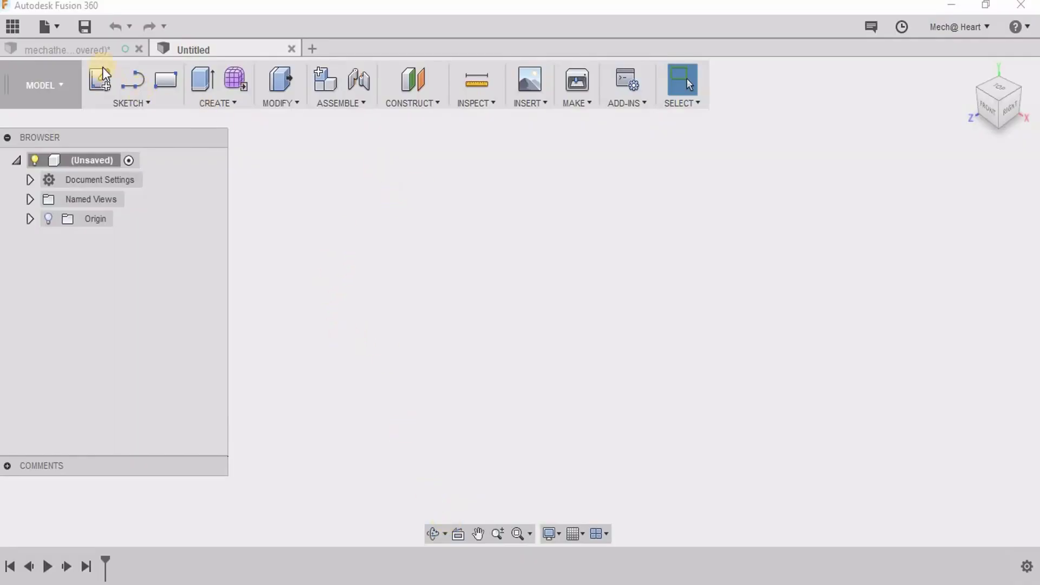
# - View the file upload options for My First Project and close them without uploading anything
pyautogui.click(13, 26)
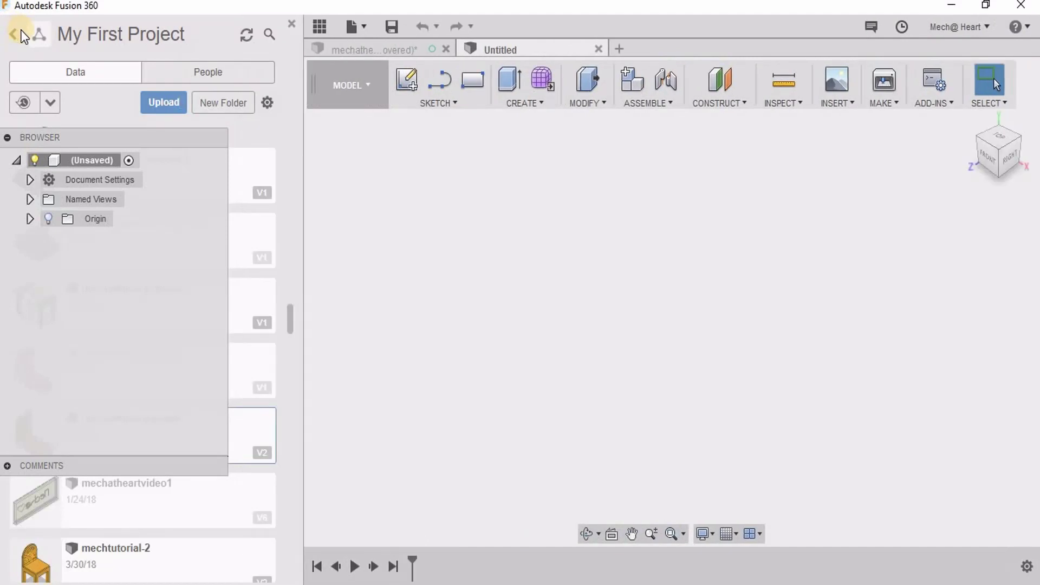
pyautogui.click(161, 102)
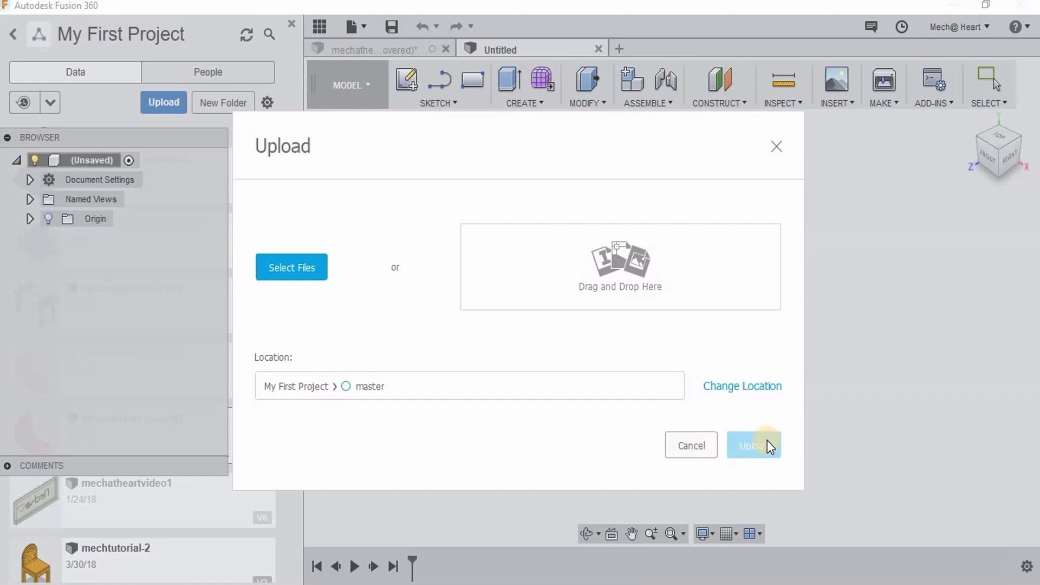
pyautogui.click(775, 148)
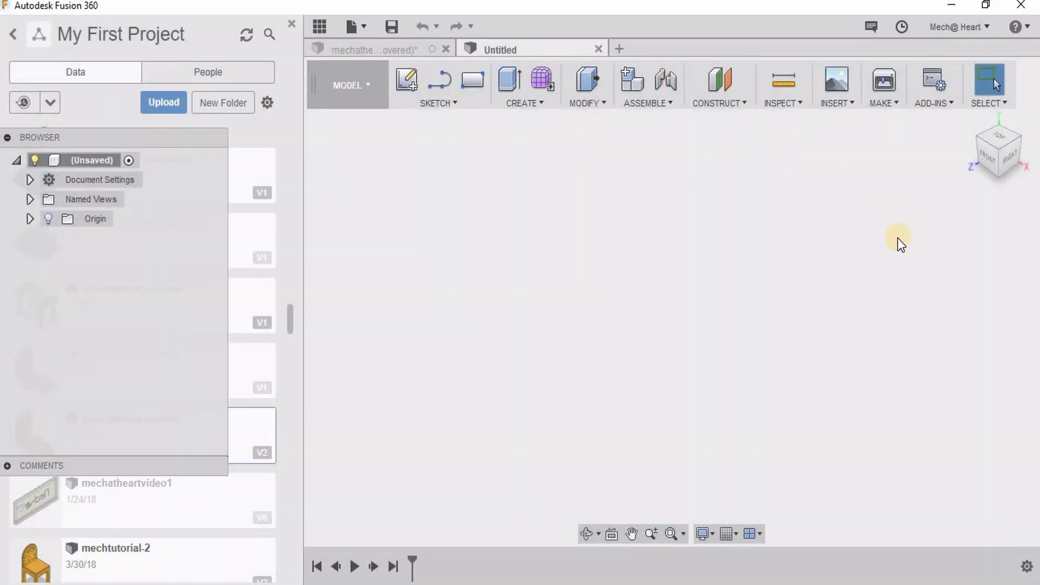
# - Switch to the open mechatheart-tutorial1 design with the project data hidden and select its top-level component
pyautogui.click(369, 46)
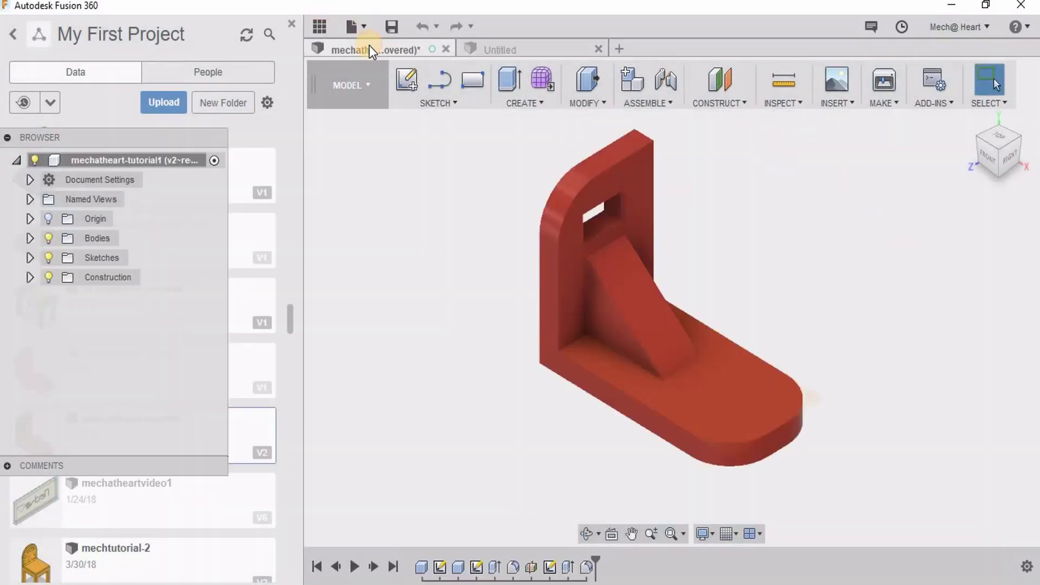
pyautogui.click(317, 28)
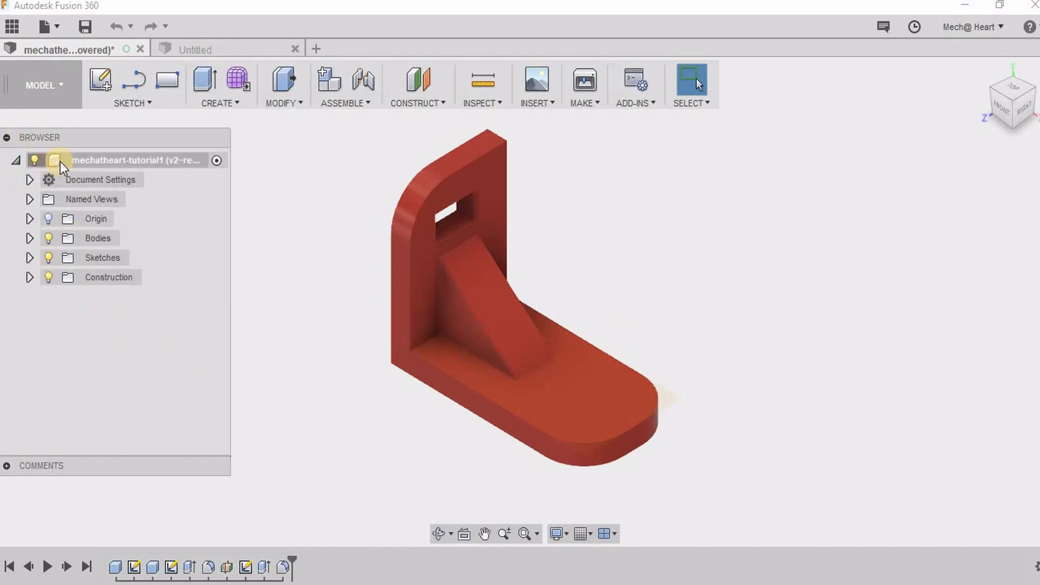
pyautogui.click(77, 161)
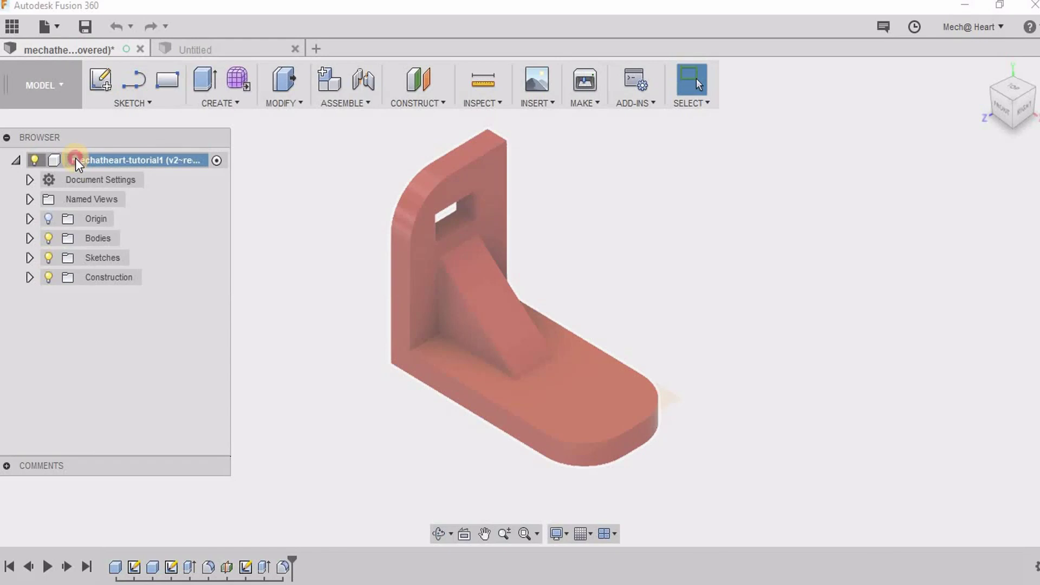
pyautogui.click(79, 162)
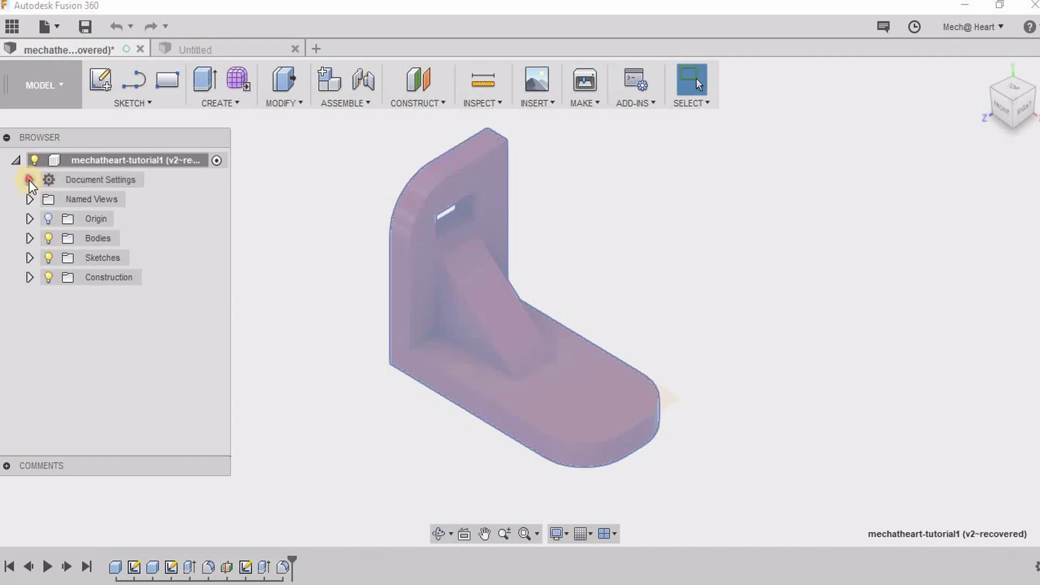
# - Review the unit types available in the document settings and leave without changing the active units
pyautogui.click(29, 181)
pyautogui.moveTo(96, 206)
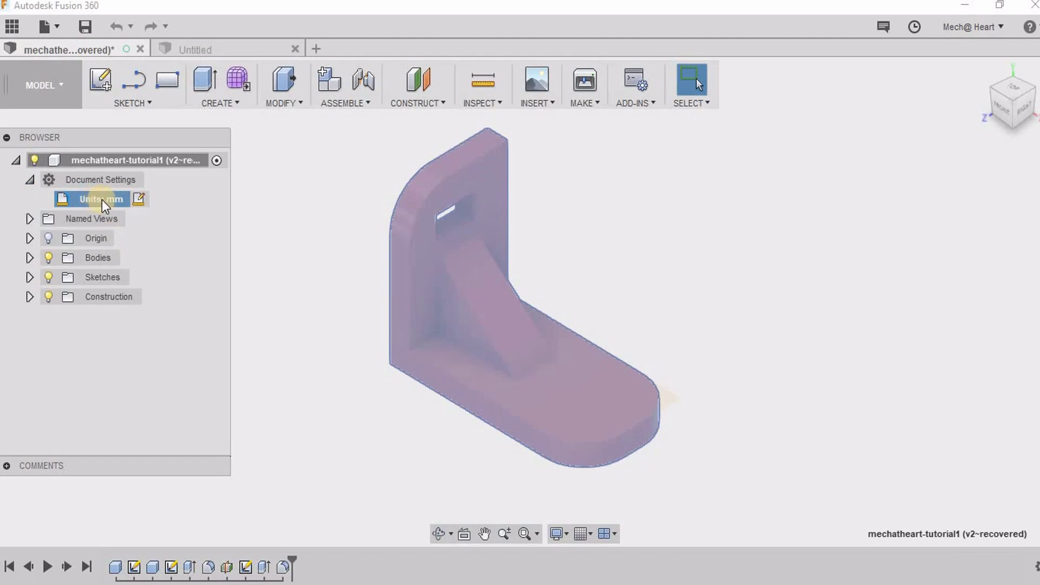
pyautogui.click(139, 202)
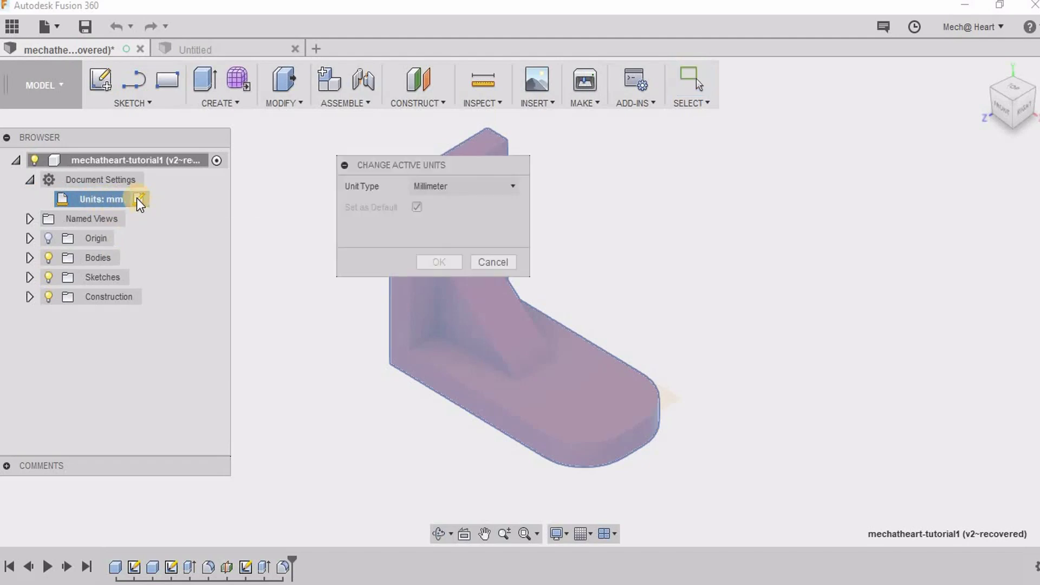
pyautogui.click(426, 186)
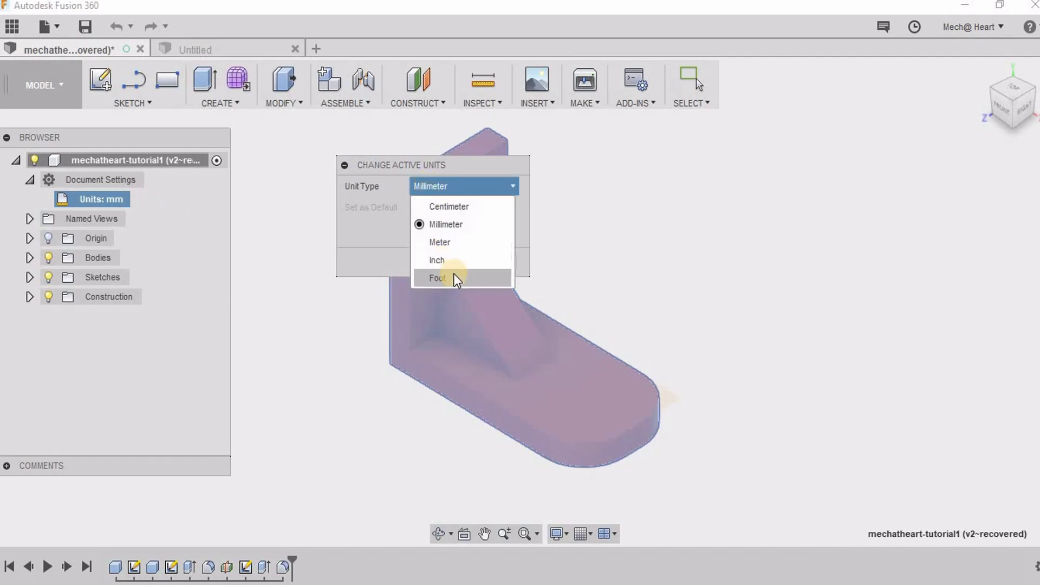
pyautogui.click(429, 162)
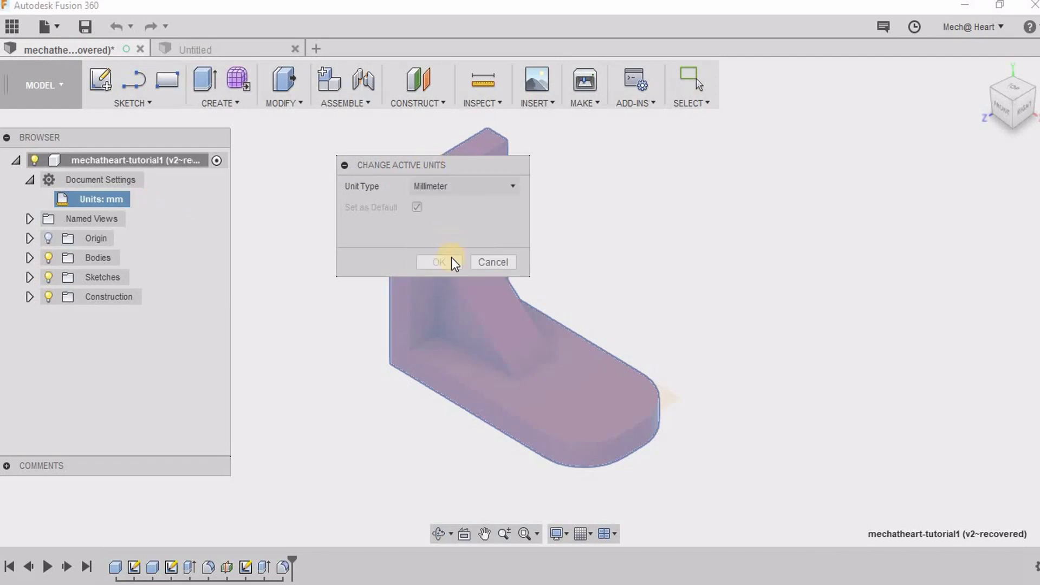
pyautogui.click(496, 263)
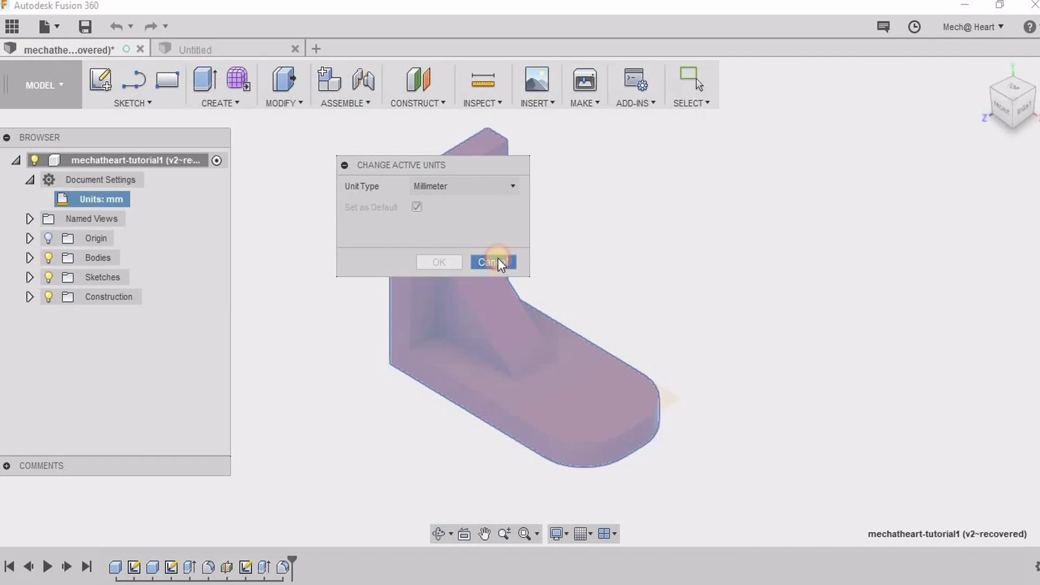
# - View the bracket through the named views TOP, FRONT, RIGHT and HOME in turn
pyautogui.click(30, 218)
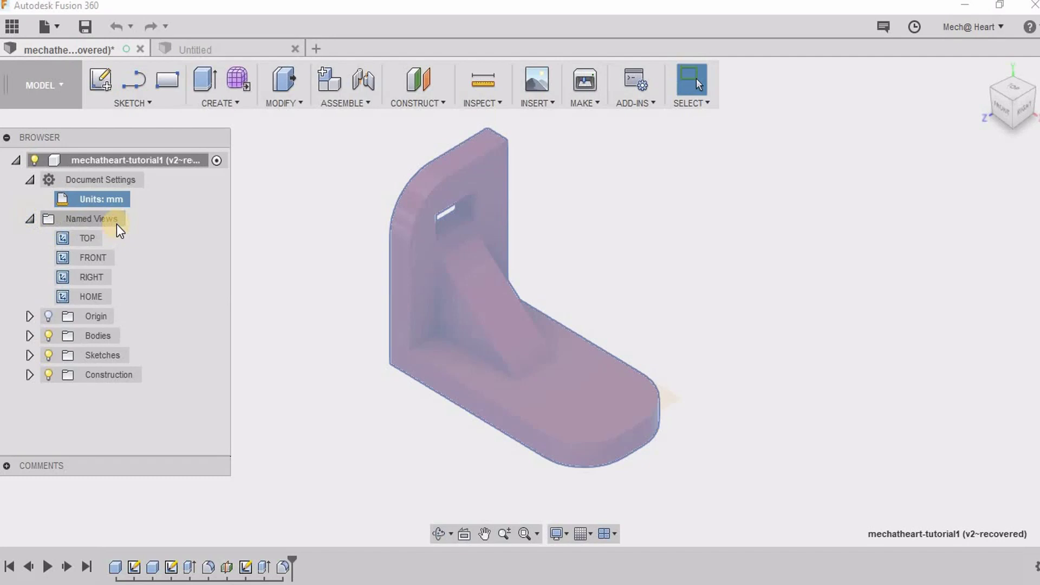
pyautogui.click(289, 286)
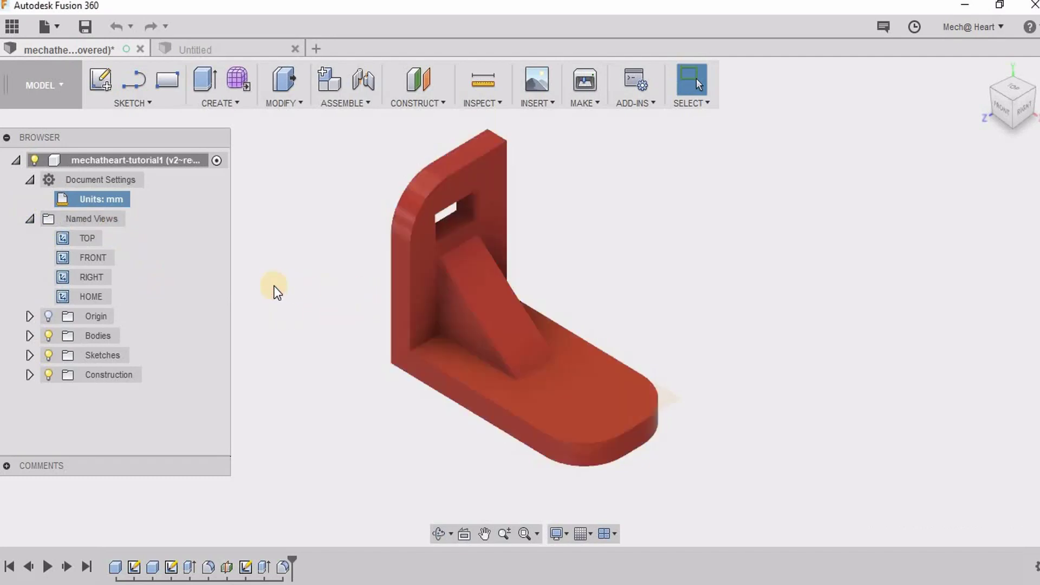
pyautogui.click(83, 239)
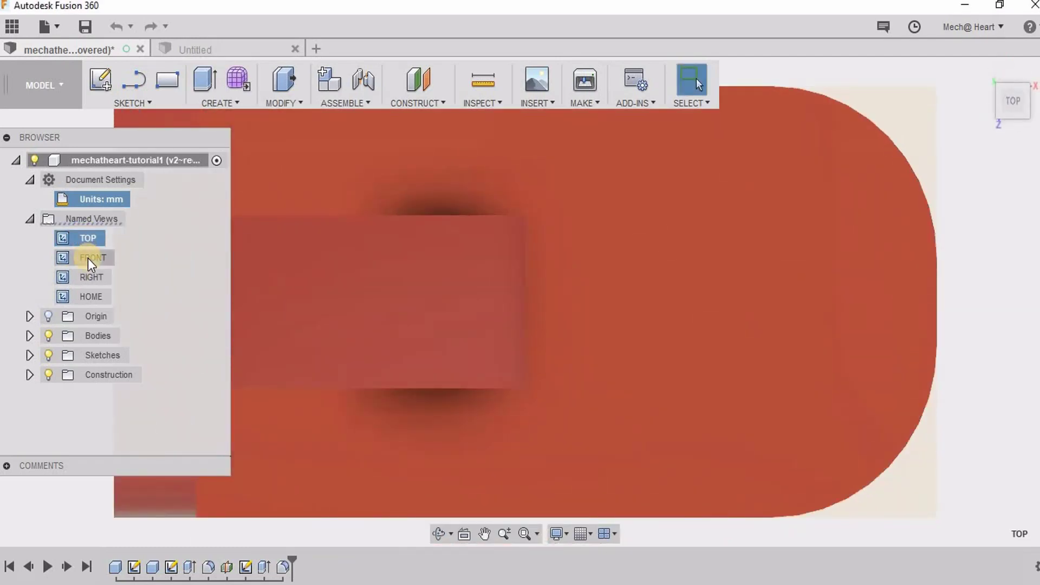
pyautogui.click(88, 258)
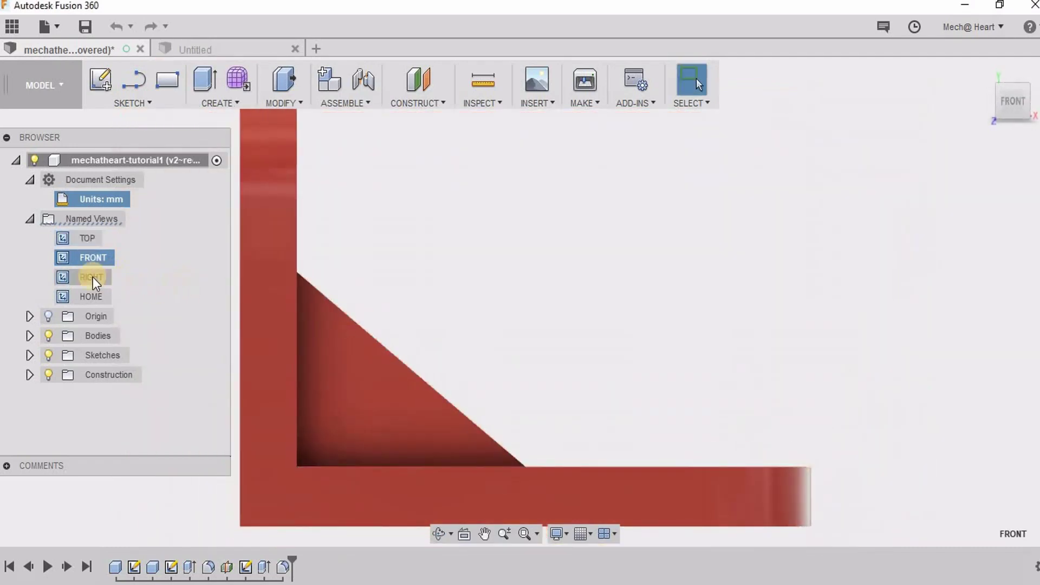
pyautogui.click(92, 278)
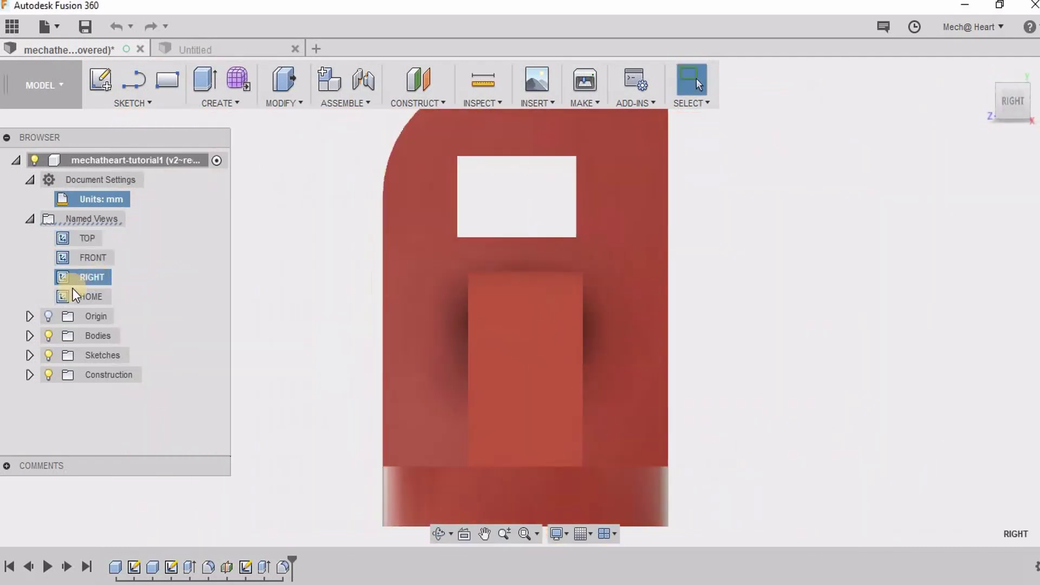
pyautogui.click(77, 297)
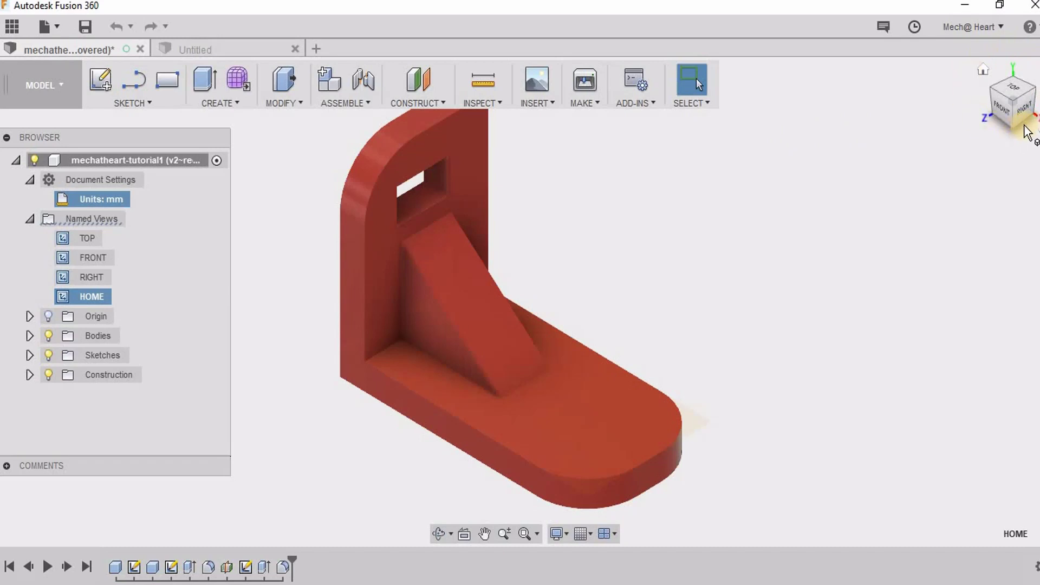
# - View the bracket from the top, front and left with the ViewCube and return to the home view
pyautogui.click(1016, 89)
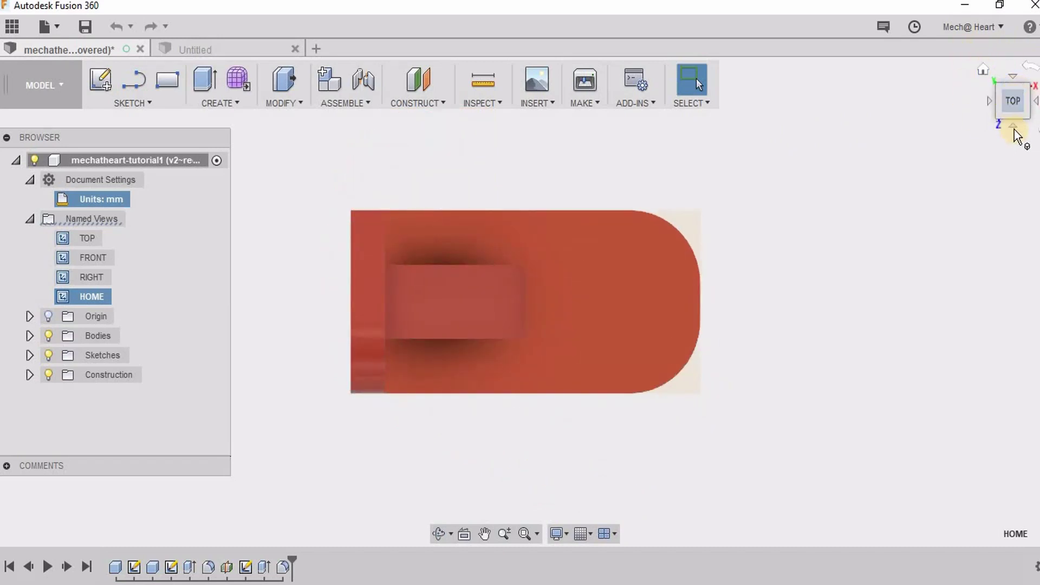
pyautogui.click(1014, 125)
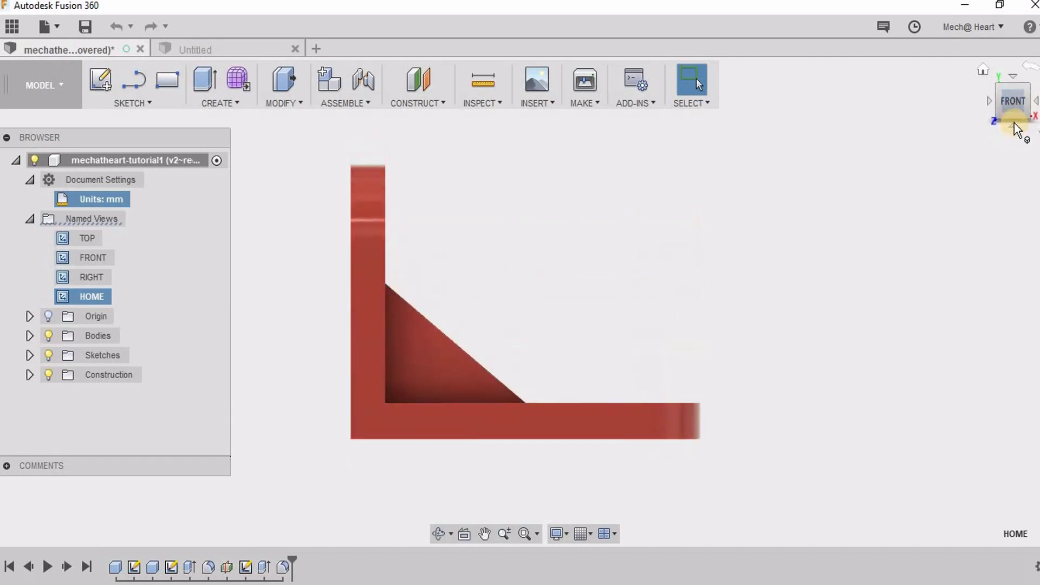
pyautogui.click(988, 102)
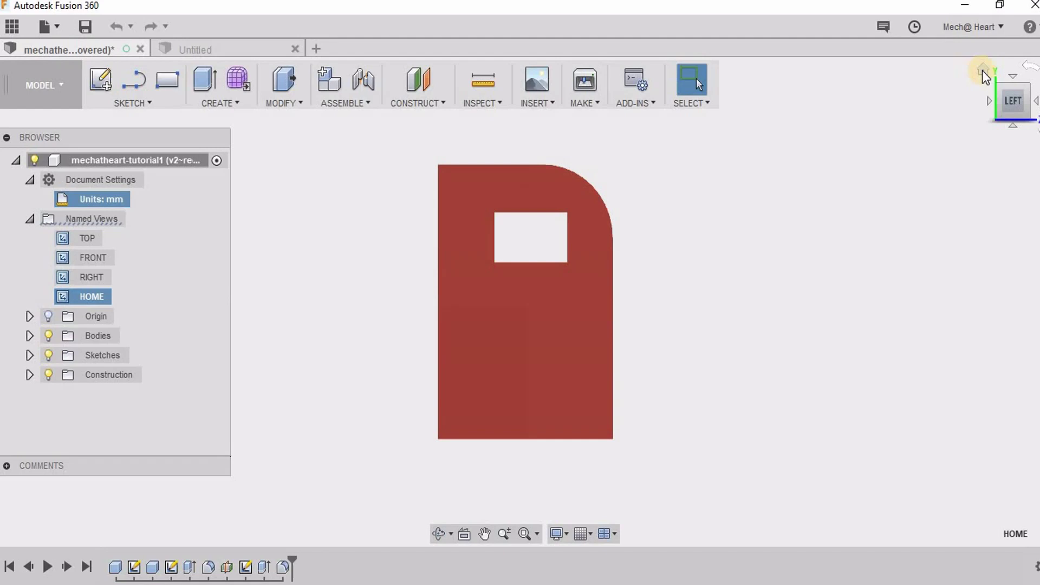
pyautogui.click(983, 70)
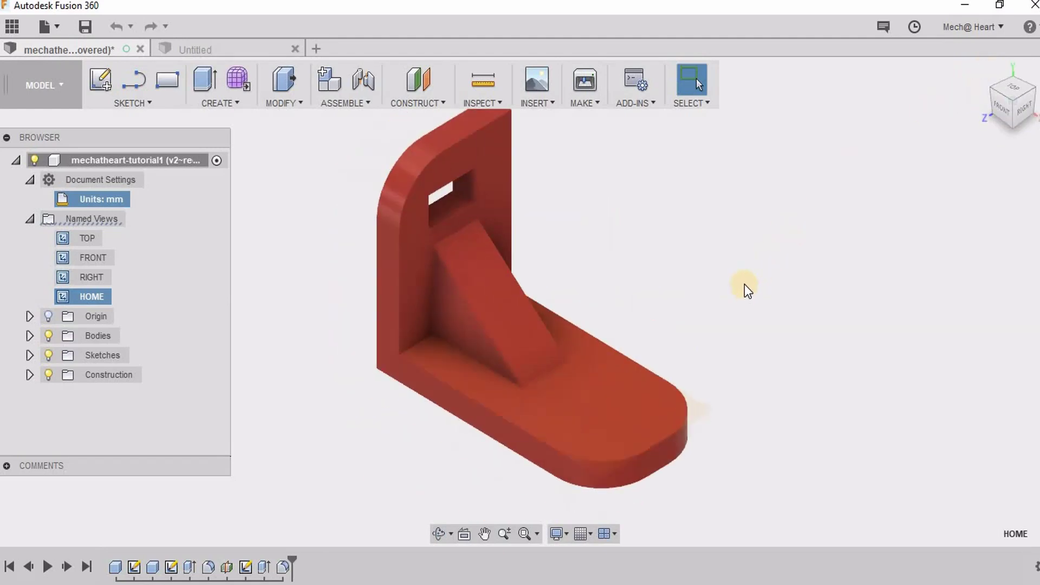
# - Show the design's origin planes and axes, and hide them again
pyautogui.click(46, 317)
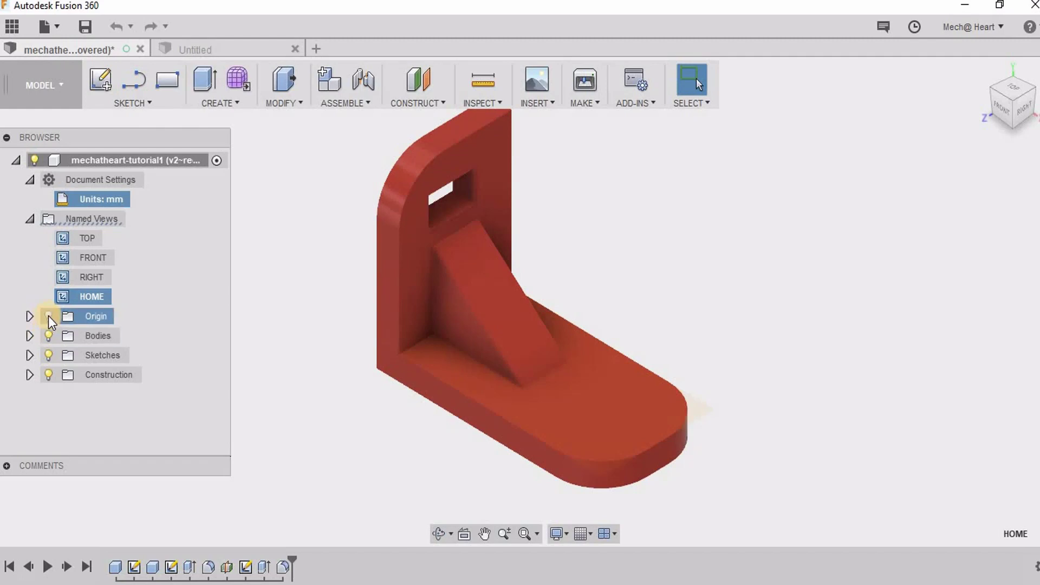
pyautogui.click(48, 316)
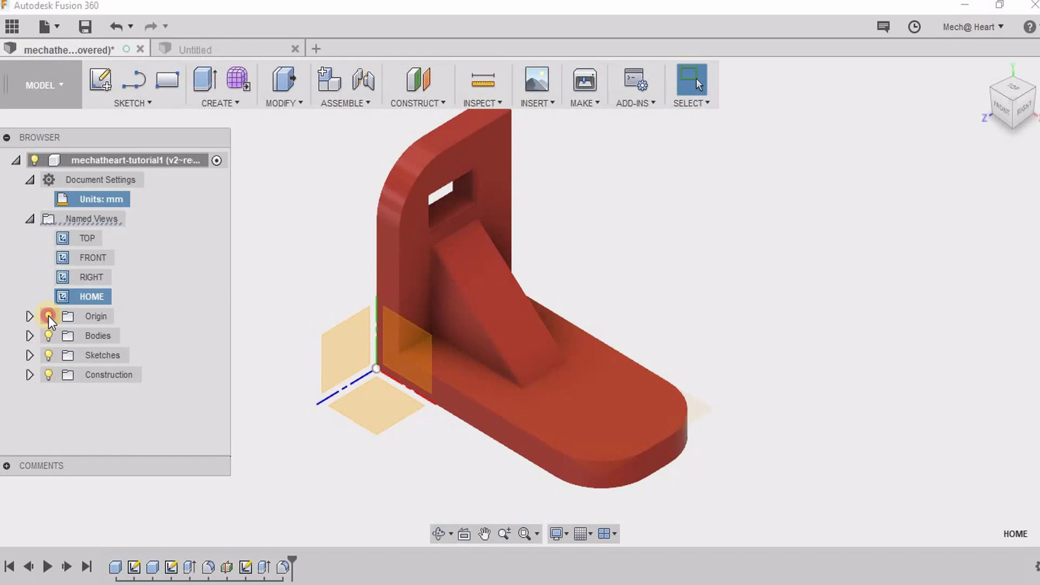
pyautogui.click(48, 316)
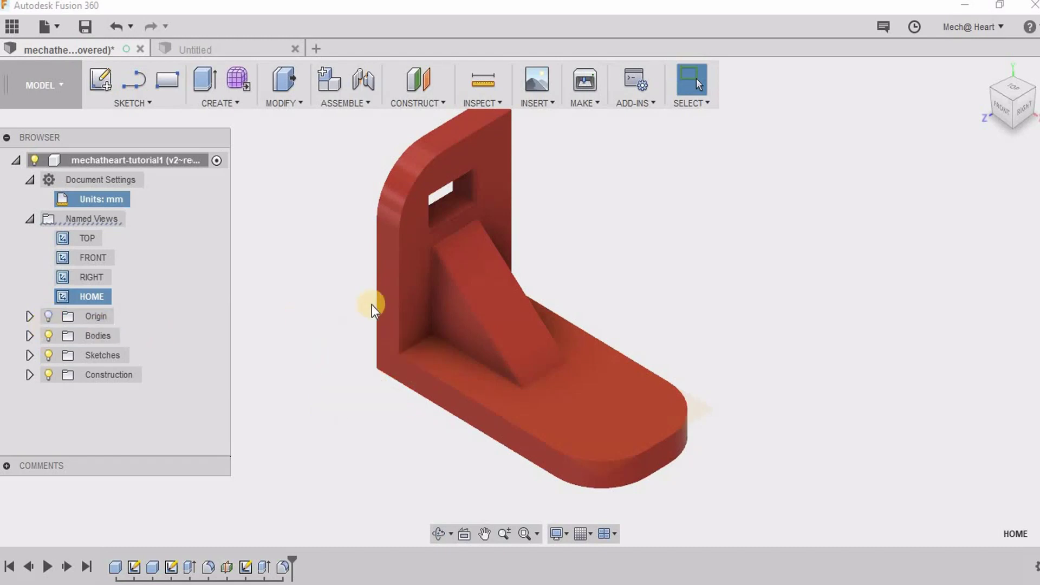
# - Hide all of the design's bodies and show them again
pyautogui.moveTo(362, 339); pyautogui.dragTo(365, 327, button='middle')
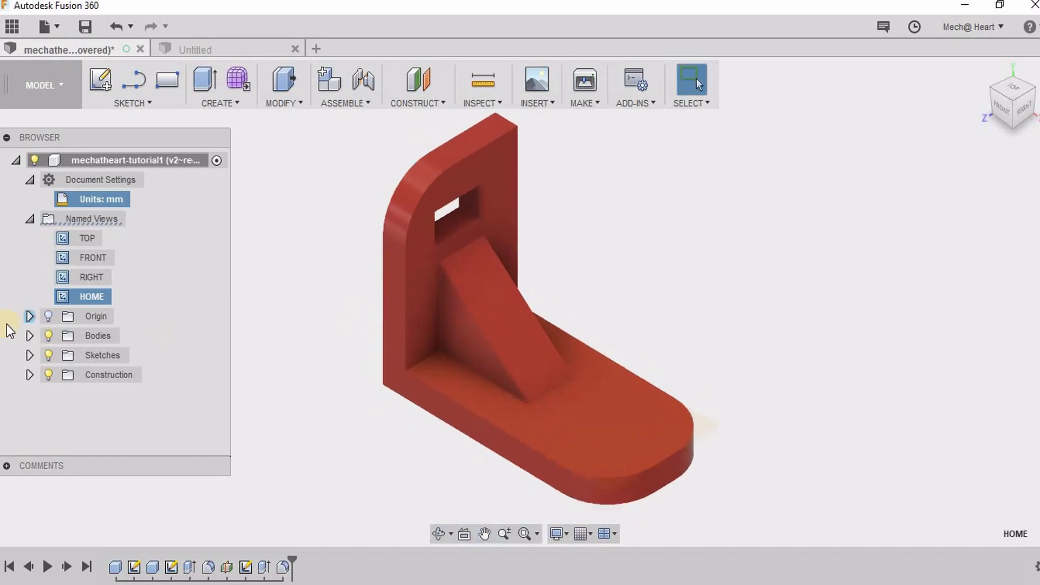
pyautogui.click(49, 335)
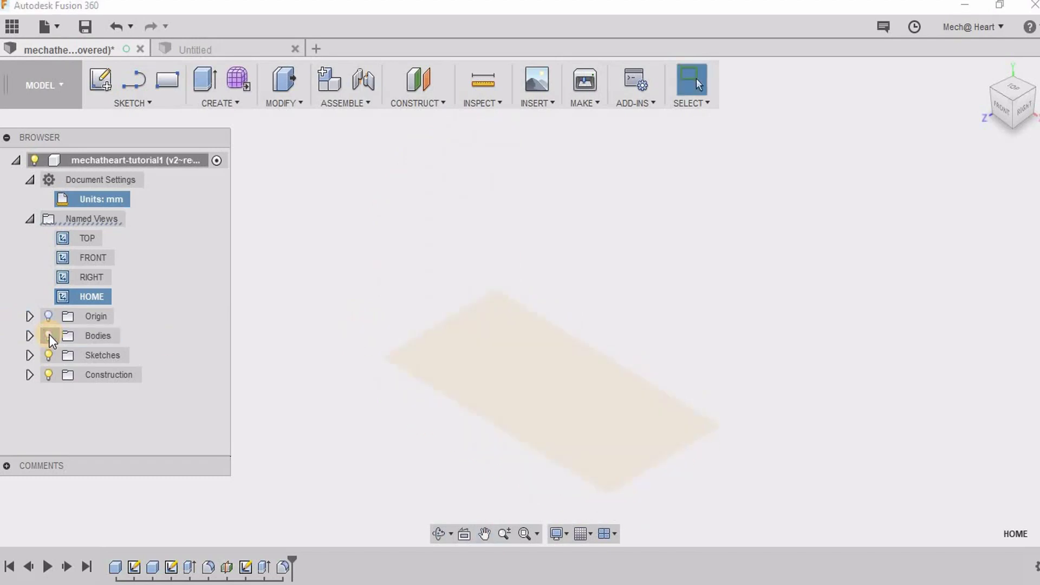
pyautogui.click(50, 335)
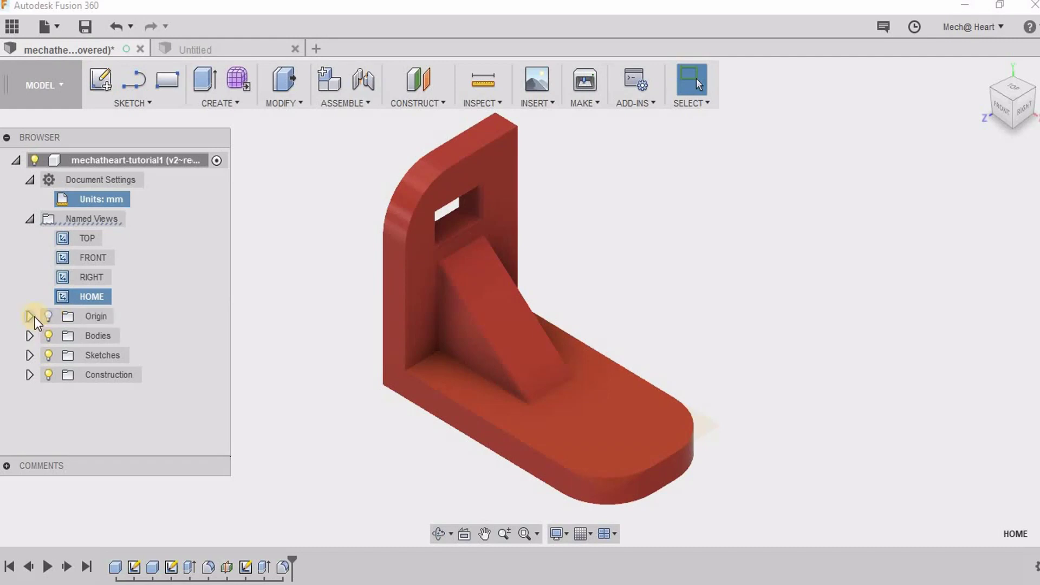
# - Show the design's origin planes and axes with the Origin folder expanded, and highlight the origin point O
pyautogui.click(30, 317)
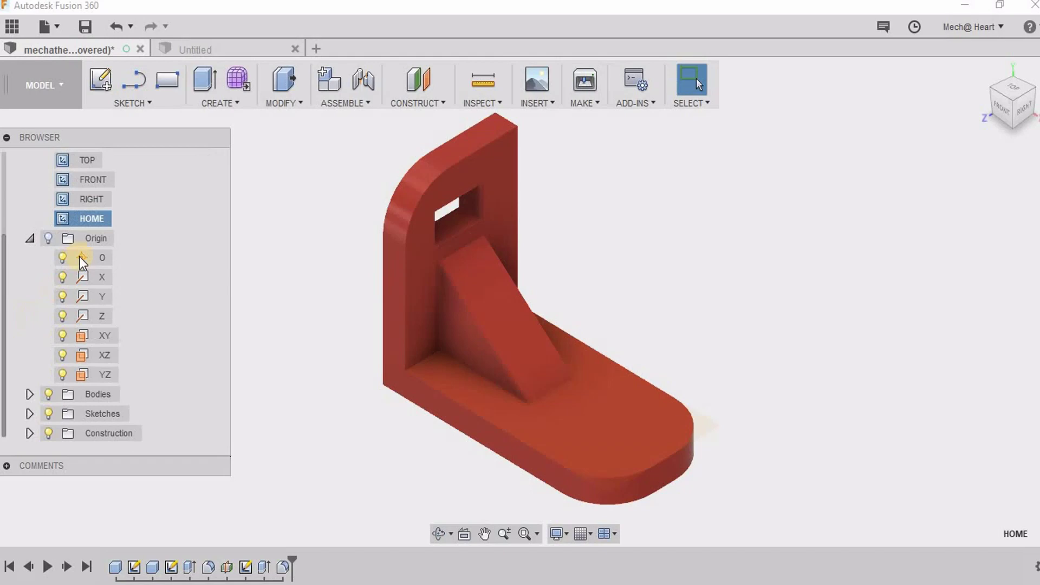
pyautogui.click(51, 239)
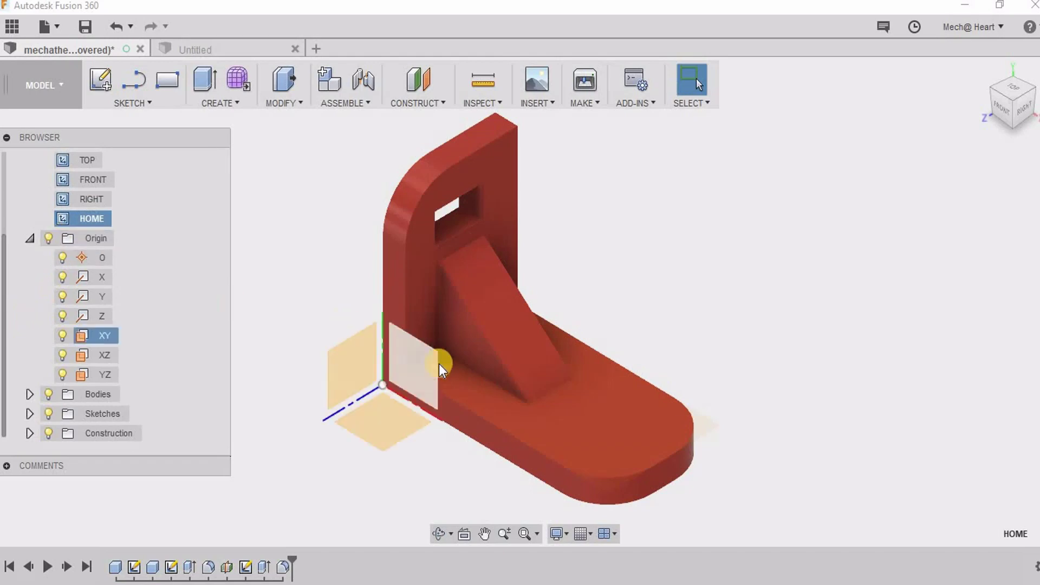
pyautogui.moveTo(439, 363); pyautogui.dragTo(558, 311, button='middle')
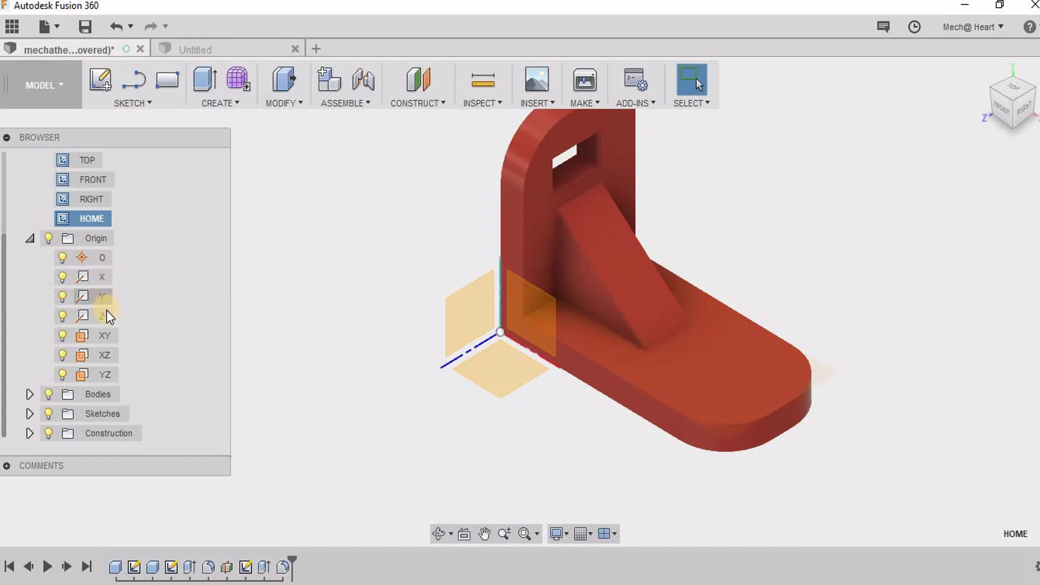
pyautogui.click(84, 258)
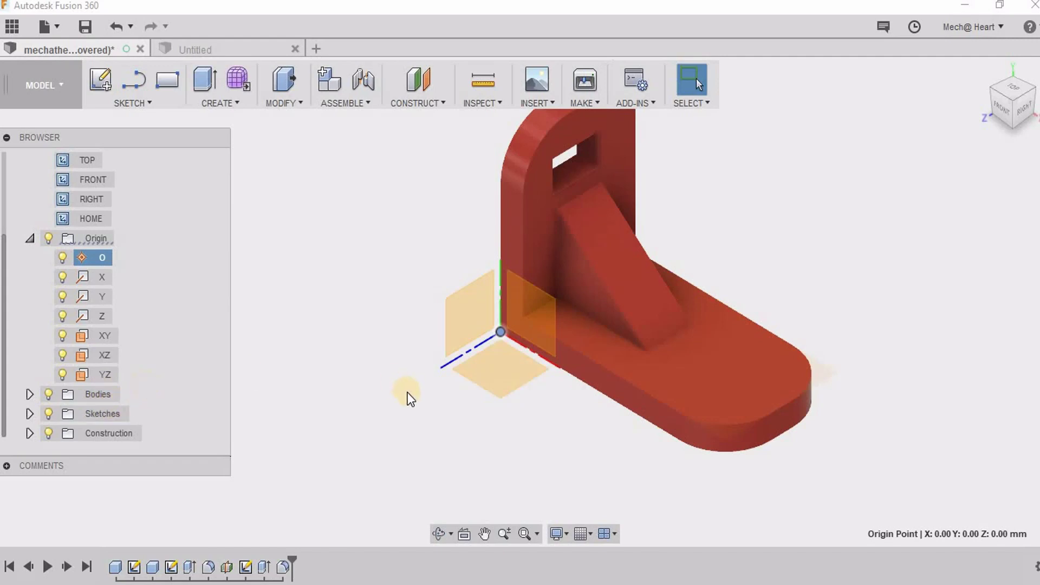
pyautogui.moveTo(407, 394); pyautogui.dragTo(336, 428, button='middle')
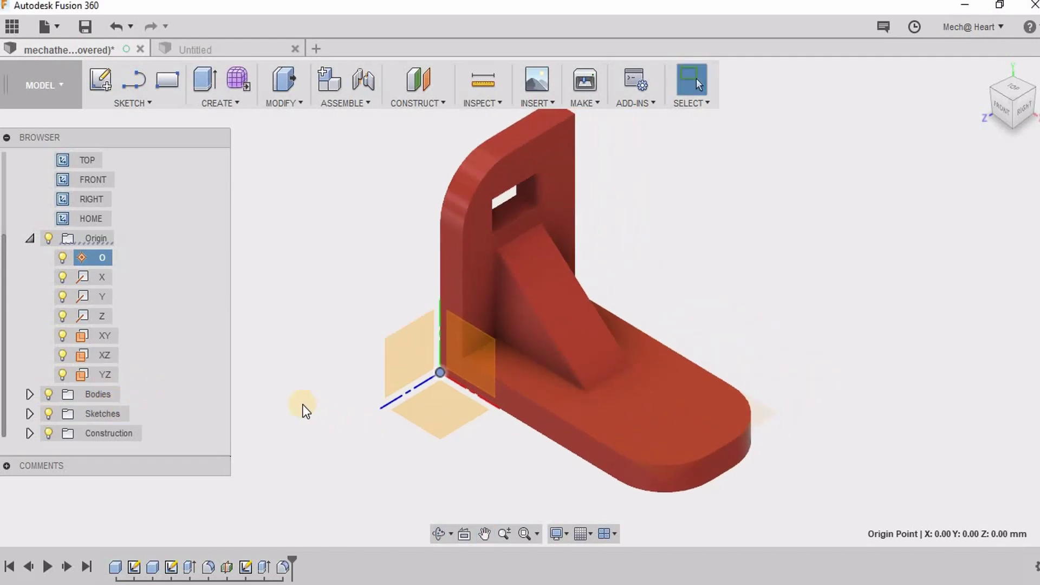
# - Look through the design's sketches, highlight Sketch2 on the bracket, then collapse the Sketches folder and clear the selection
pyautogui.click(101, 412)
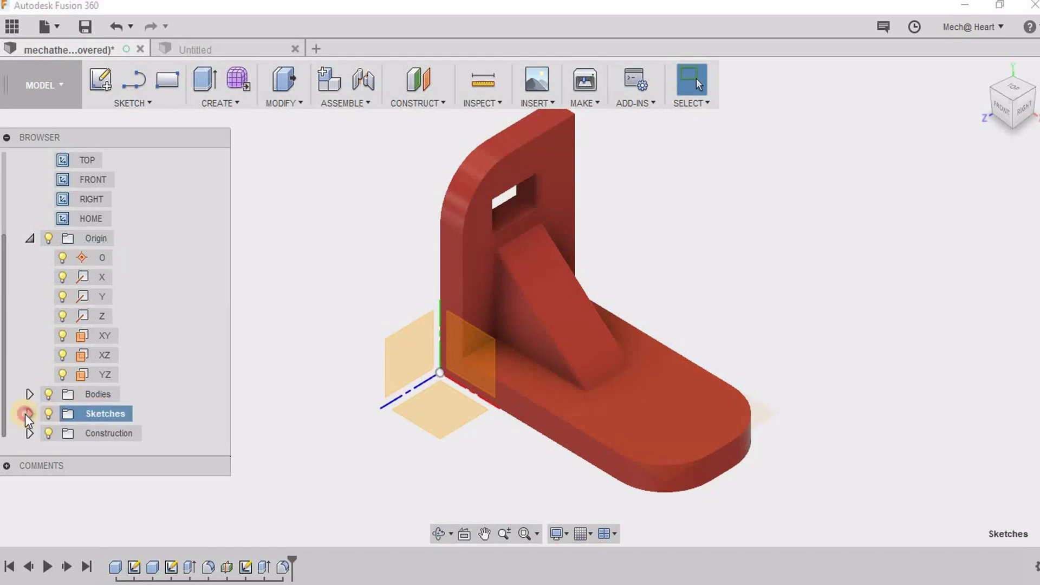
pyautogui.click(29, 414)
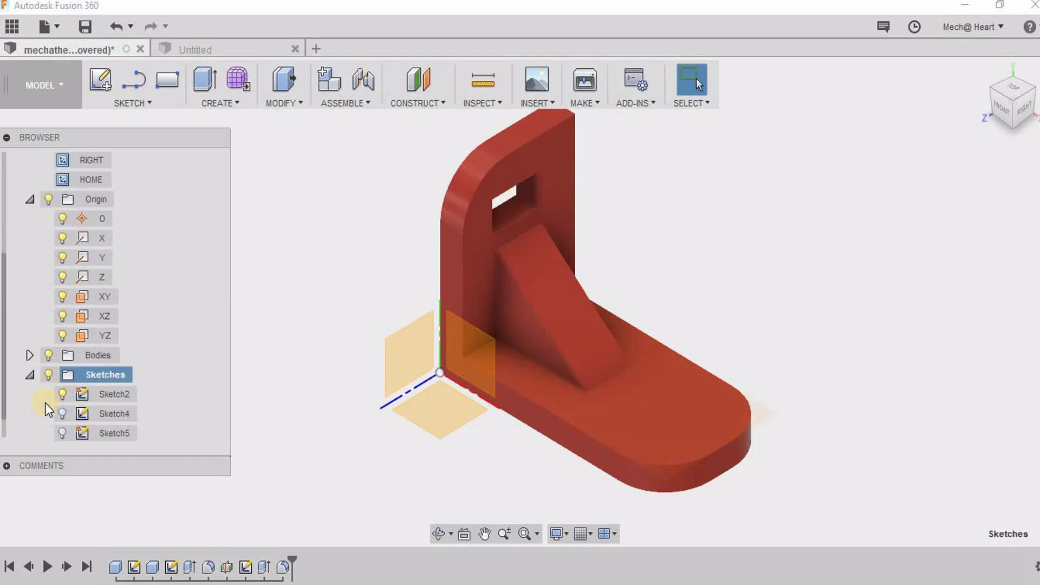
pyautogui.click(115, 428)
pyautogui.click(122, 409)
pyautogui.click(160, 398)
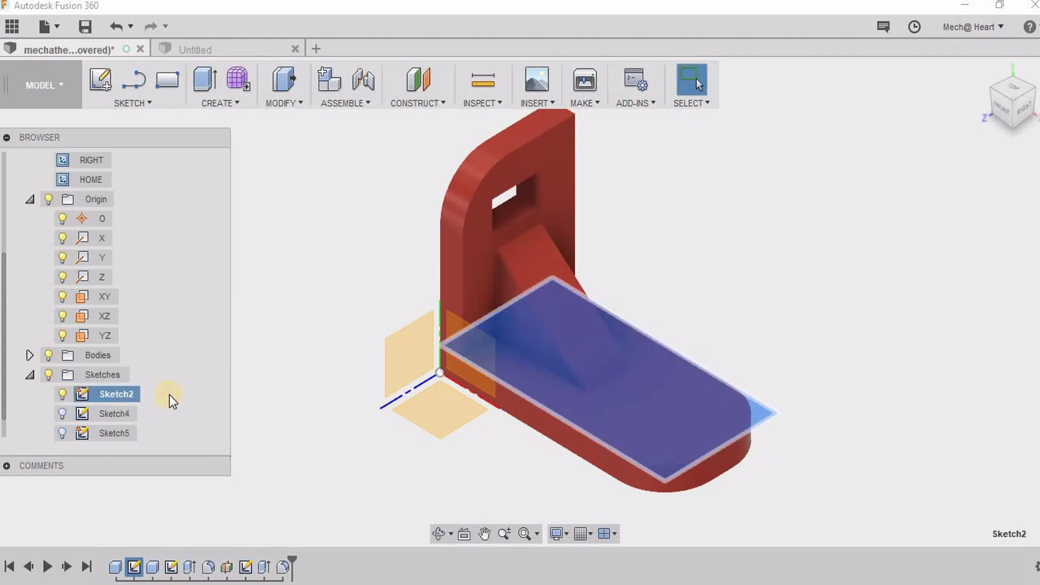
pyautogui.click(28, 376)
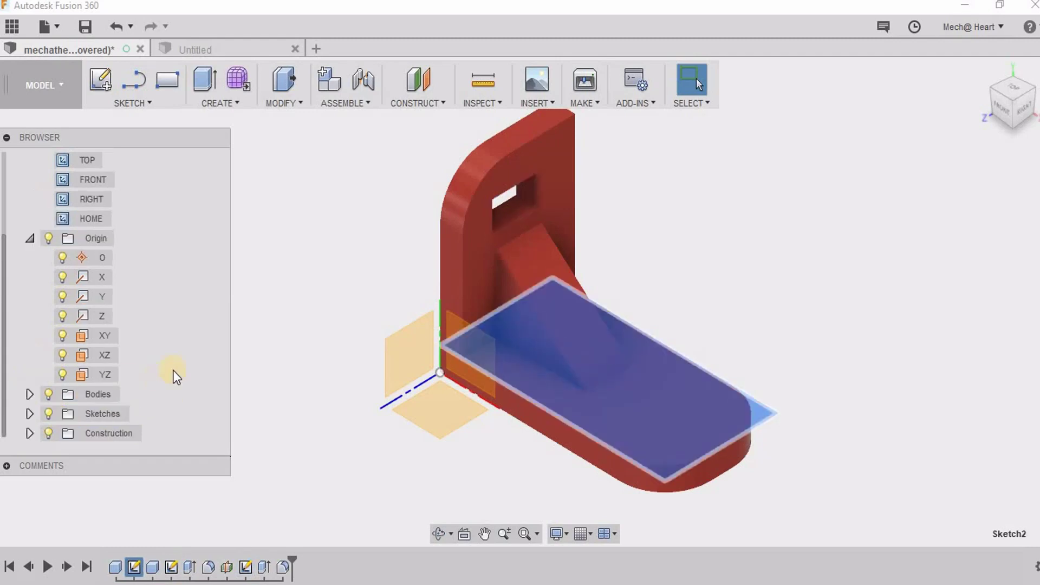
pyautogui.click(339, 340)
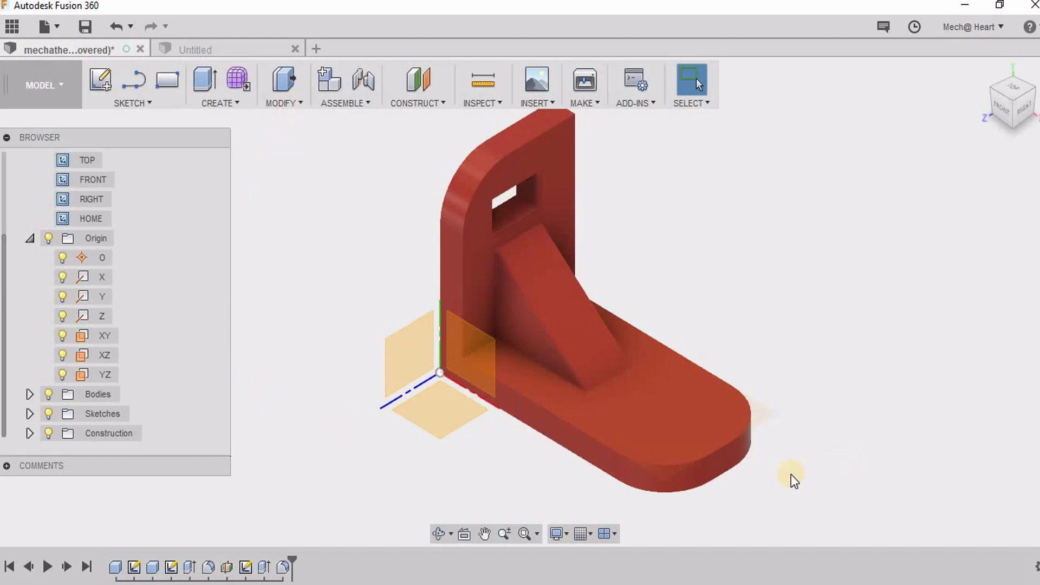
# - Rotate the bracket with the Orbit tool, try Constrained Orbit, and shift the bracket back into view
pyautogui.click(437, 535)
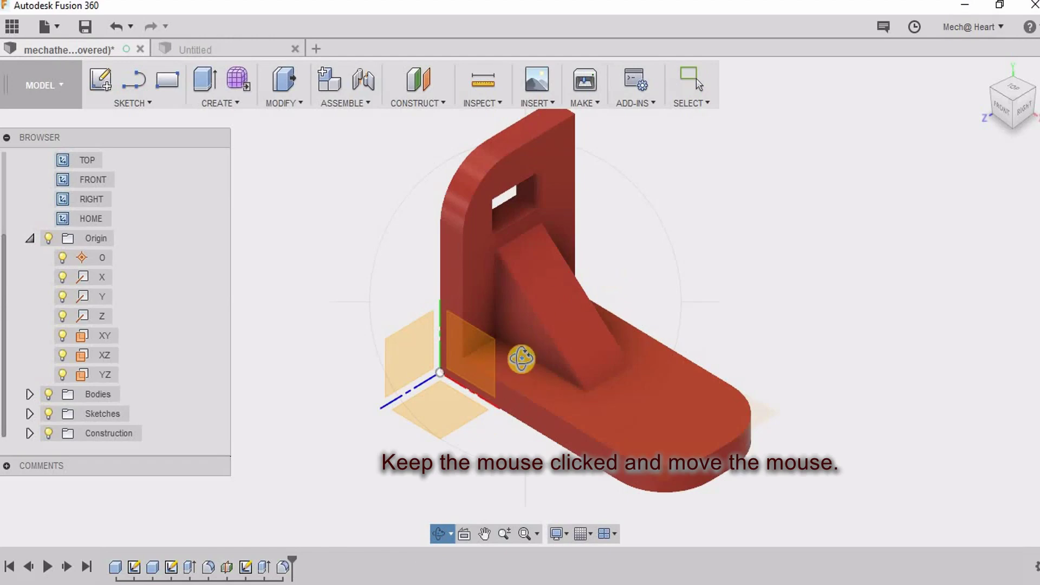
pyautogui.moveTo(599, 265); pyautogui.dragTo(623, 320)
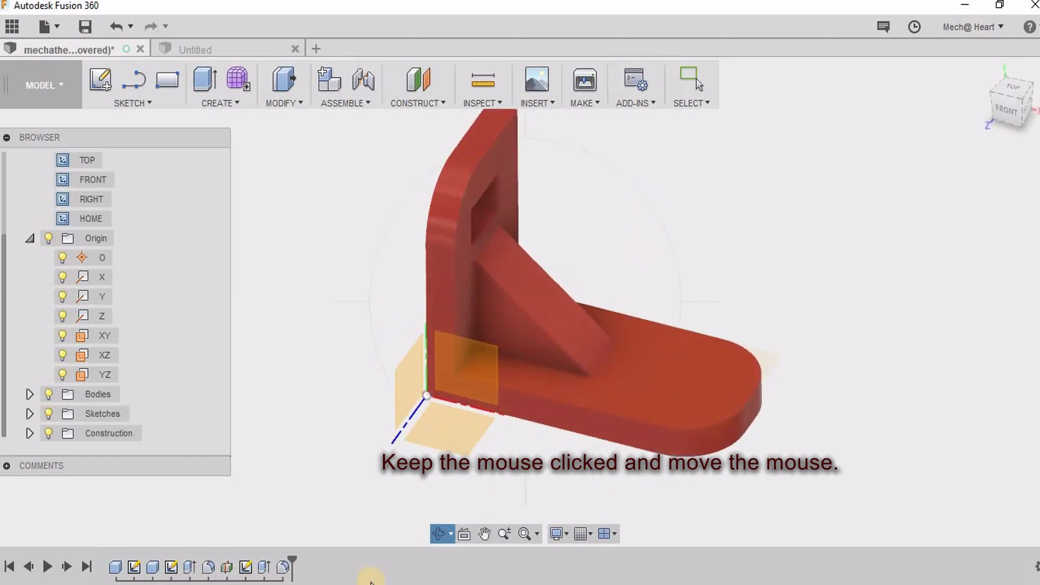
pyautogui.click(450, 535)
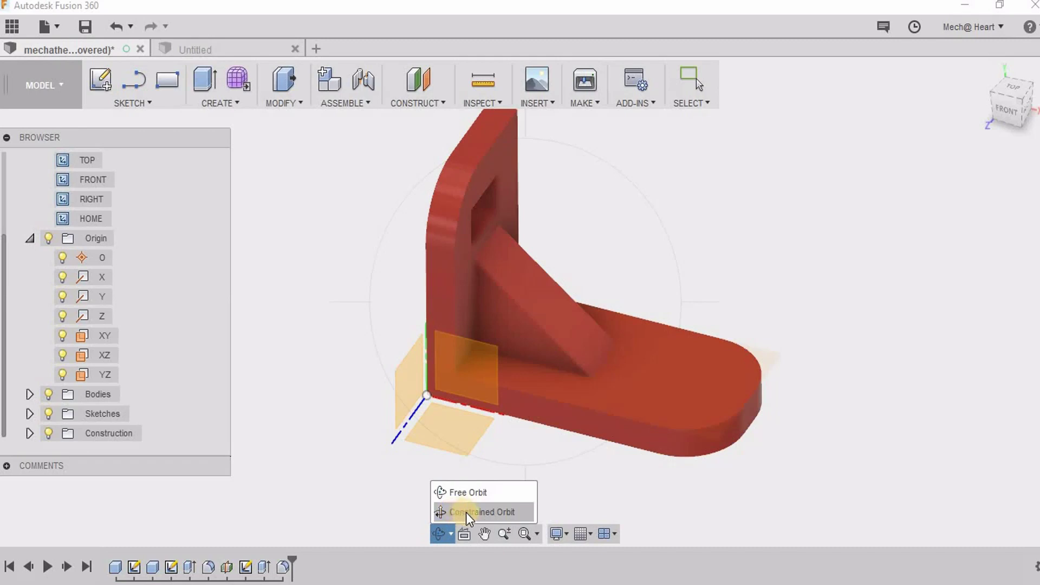
pyautogui.click(457, 514)
pyautogui.moveTo(576, 481); pyautogui.dragTo(464, 533)
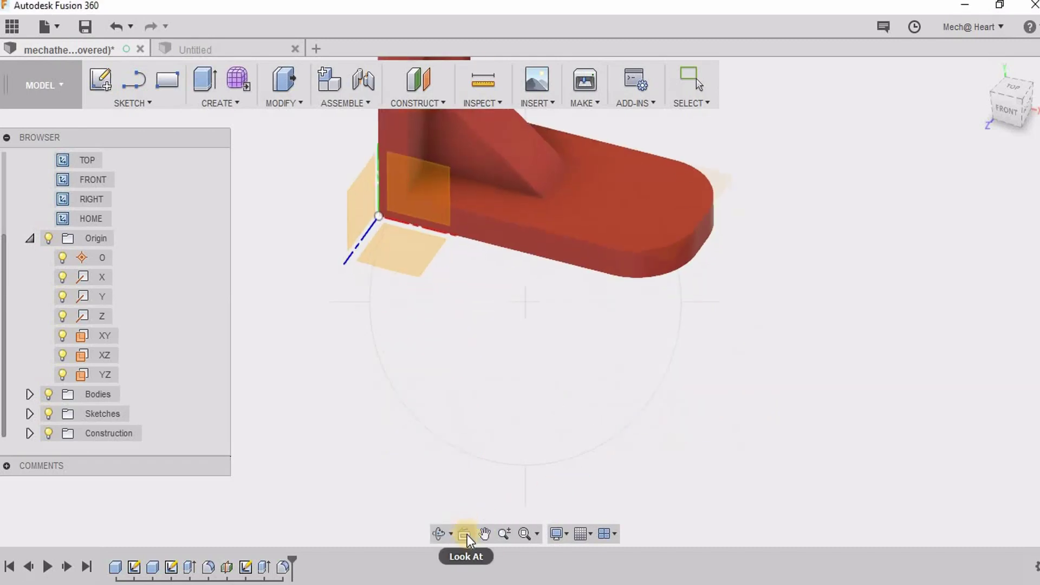
pyautogui.click(485, 533)
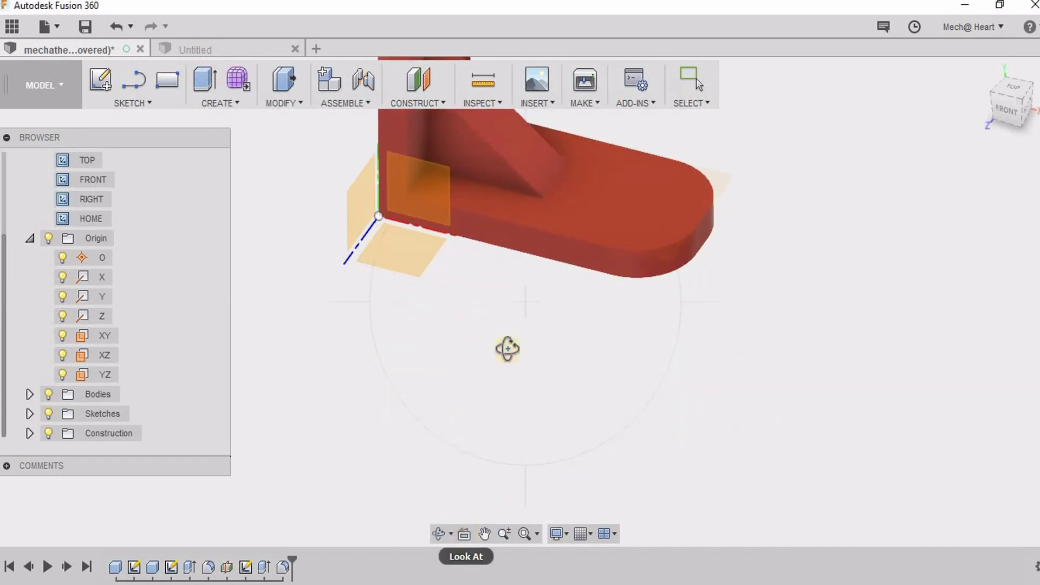
pyautogui.moveTo(530, 369); pyautogui.dragTo(546, 471)
pyautogui.press('Escape')
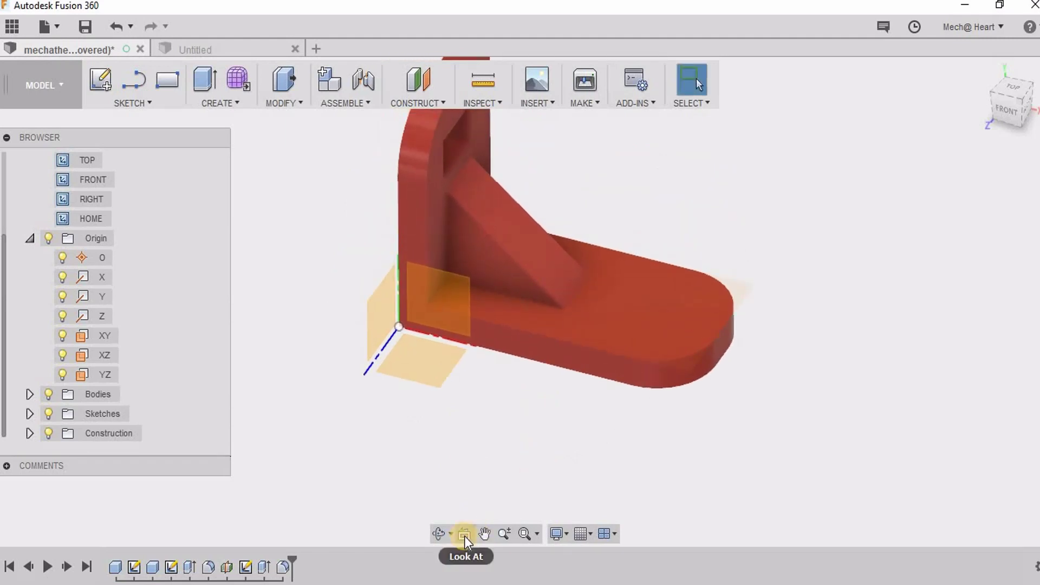
# - View the bracket's front side face squarely with Look At and centre it in the canvas
pyautogui.click(464, 536)
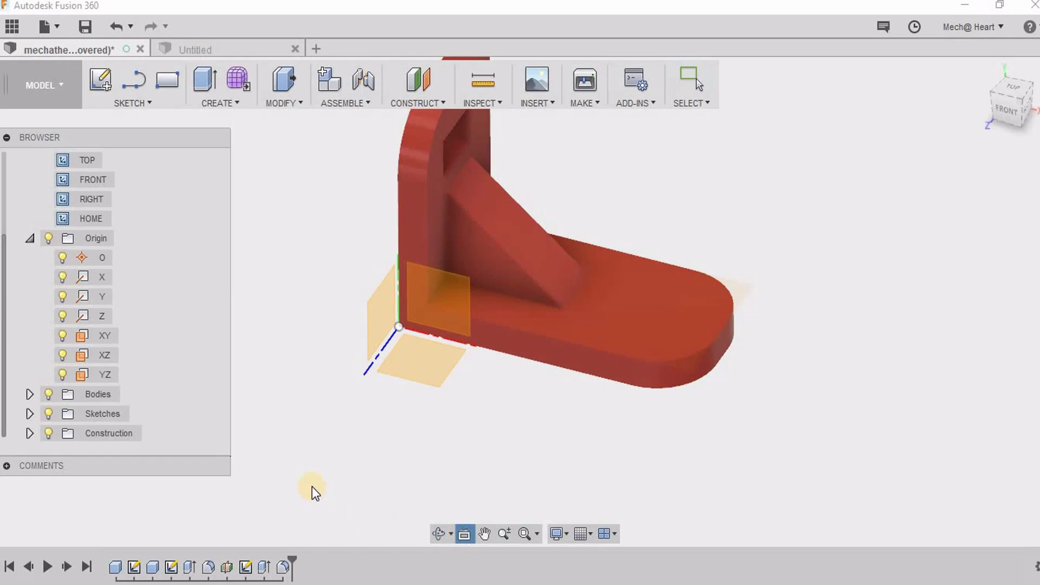
pyautogui.click(558, 356)
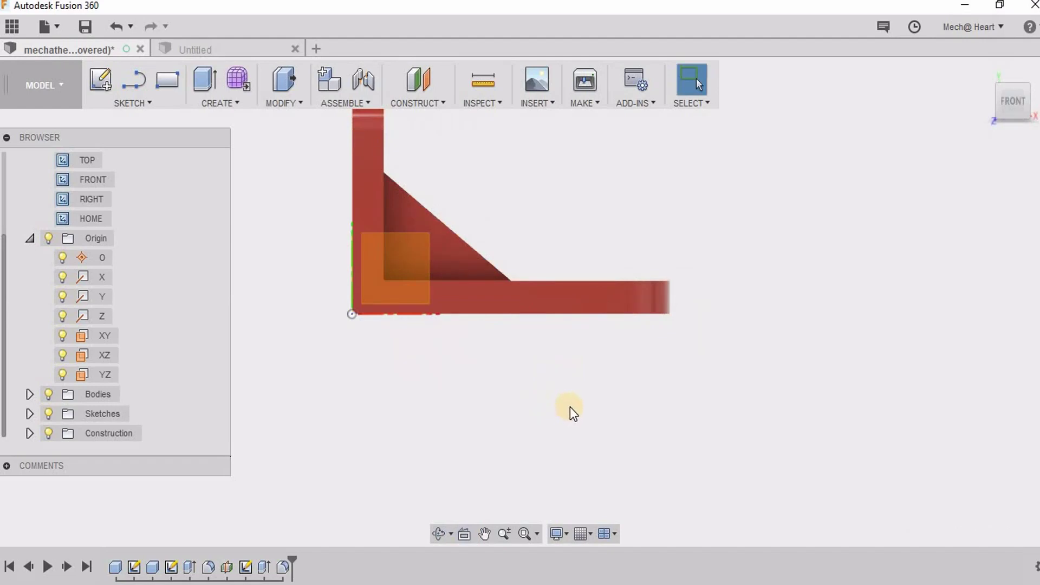
pyautogui.moveTo(519, 344); pyautogui.dragTo(541, 419, button='middle')
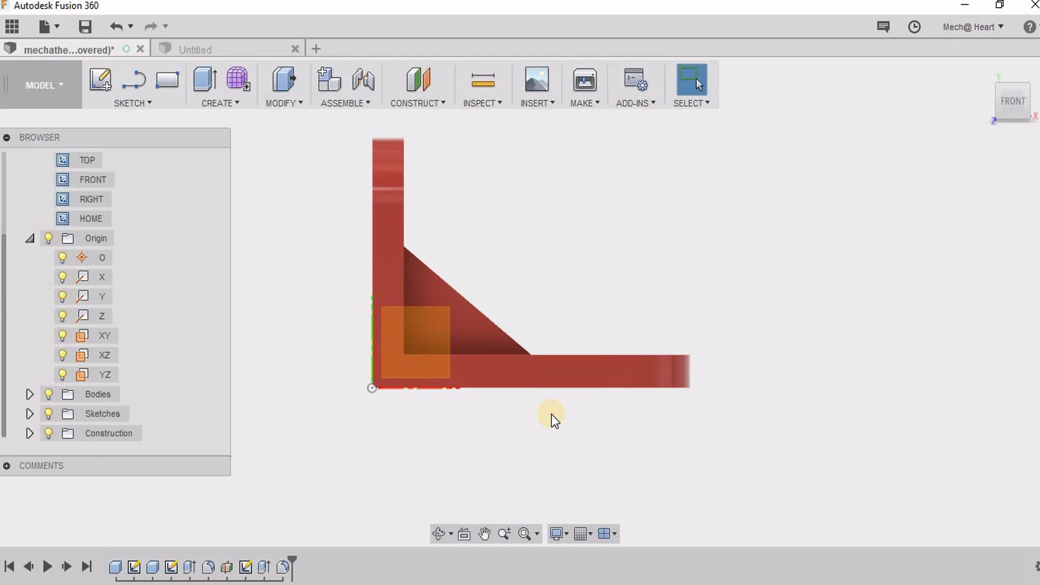
# - Move the front view of the bracket around the canvas with the Pan tool
pyautogui.click(484, 534)
pyautogui.moveTo(541, 441); pyautogui.dragTo(595, 422)
pyautogui.click(487, 533)
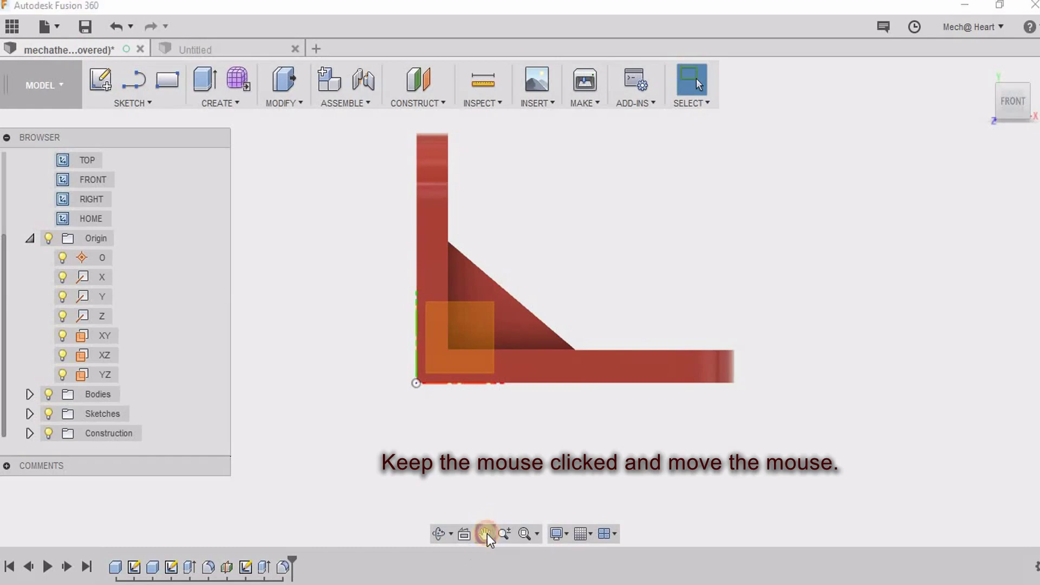
pyautogui.click(486, 534)
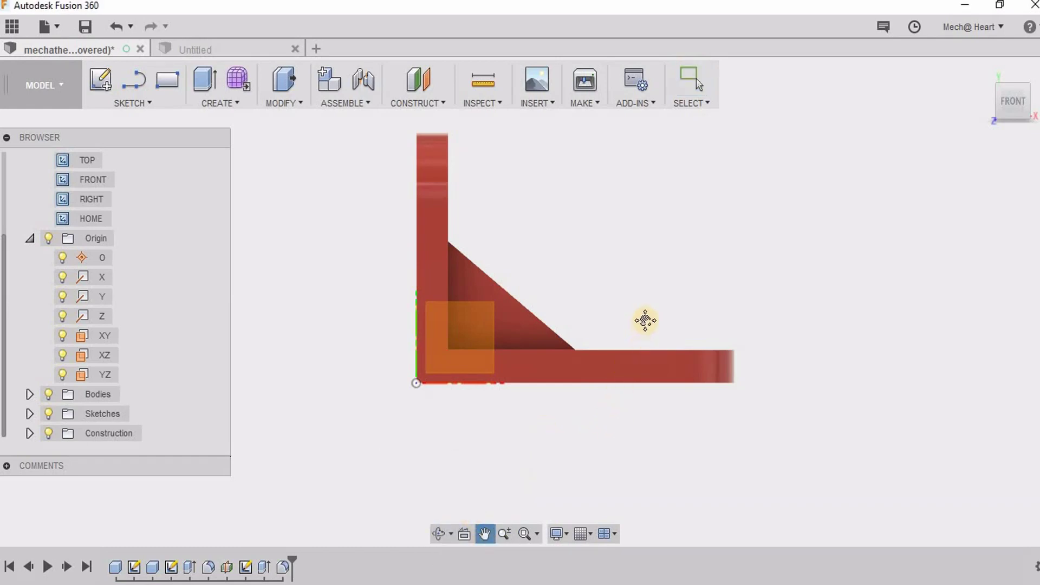
pyautogui.moveTo(625, 324); pyautogui.dragTo(646, 319)
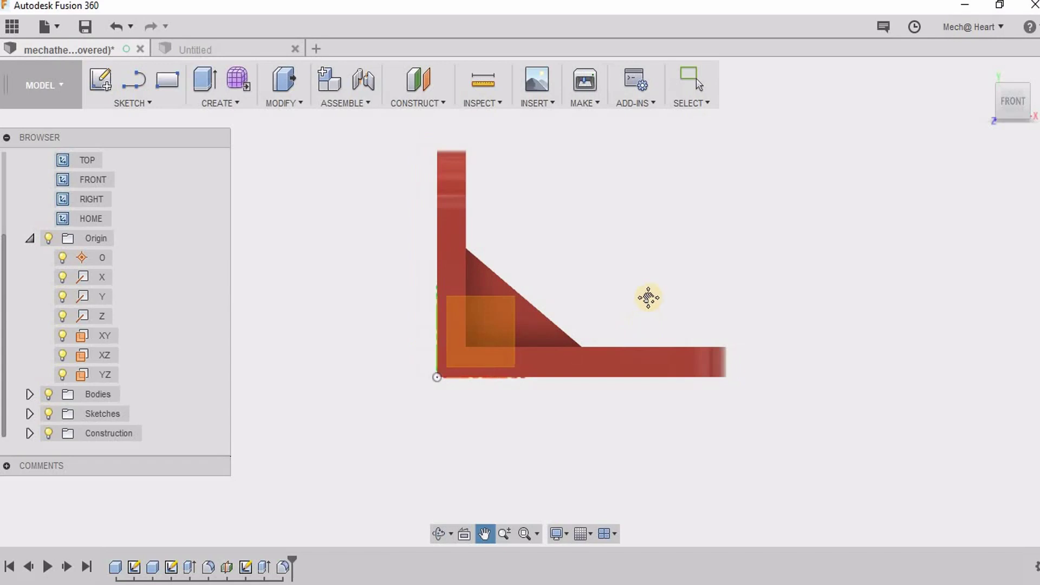
# - Orbit the bracket to an angled view, select the rib's sloped face and apply Look At to it
pyautogui.moveTo(648, 296)
pyautogui.keyDown('shift'); pyautogui.mouseDown(button='middle')
pyautogui.moveTo(588, 372)
pyautogui.moveTo(648, 287)
pyautogui.mouseUp(button='middle'); pyautogui.keyUp('shift')
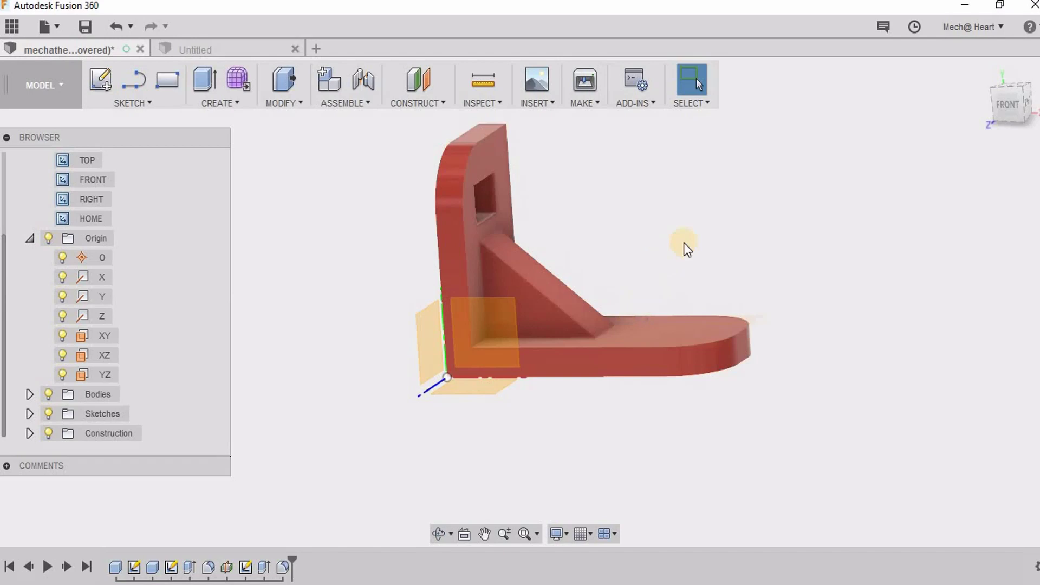
pyautogui.keyDown('shift'); pyautogui.moveTo(694, 239); pyautogui.dragTo(667, 254, button='middle'); pyautogui.keyUp('shift')
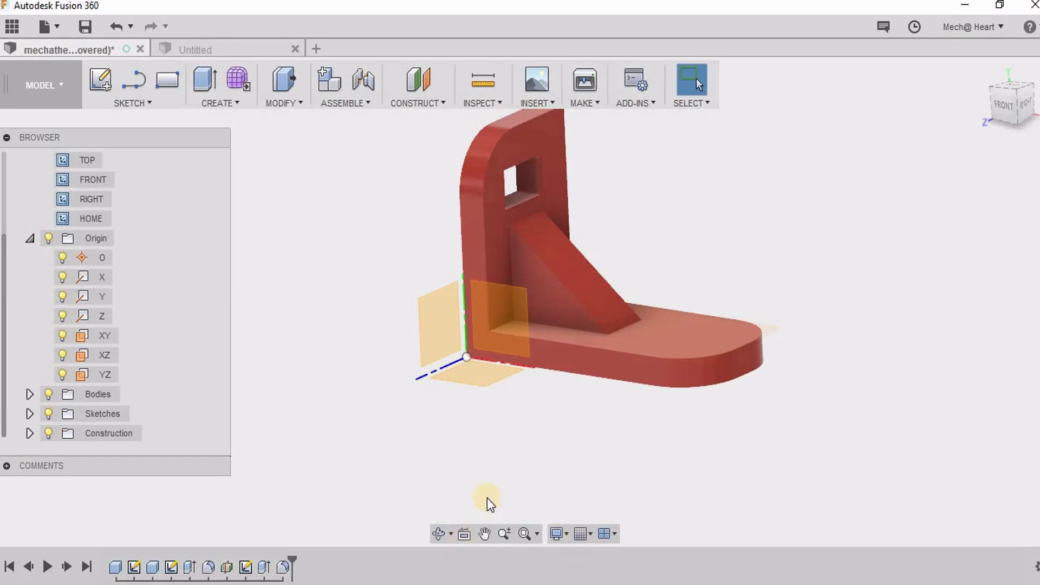
pyautogui.click(574, 267)
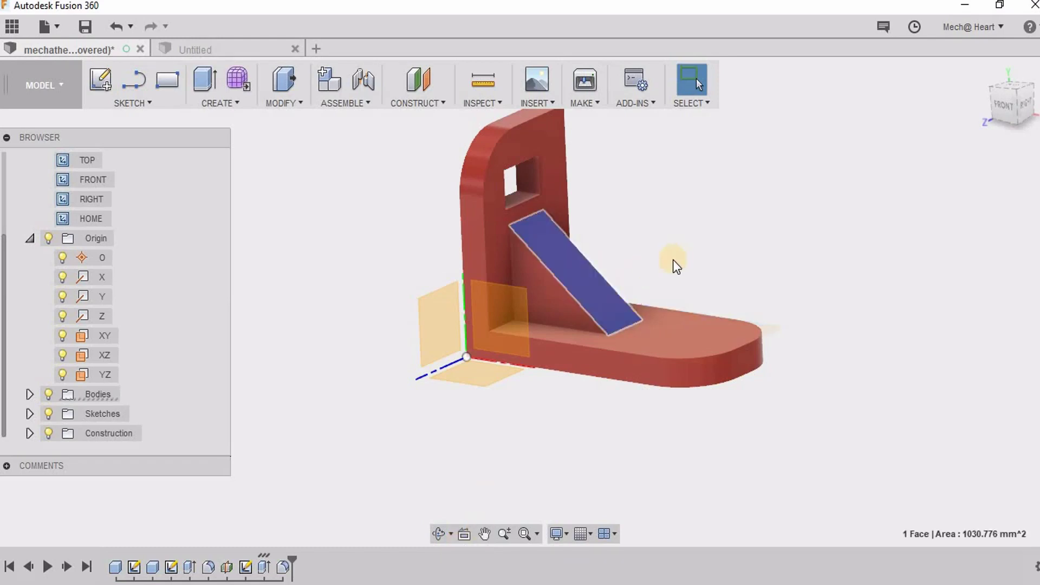
pyautogui.click(464, 535)
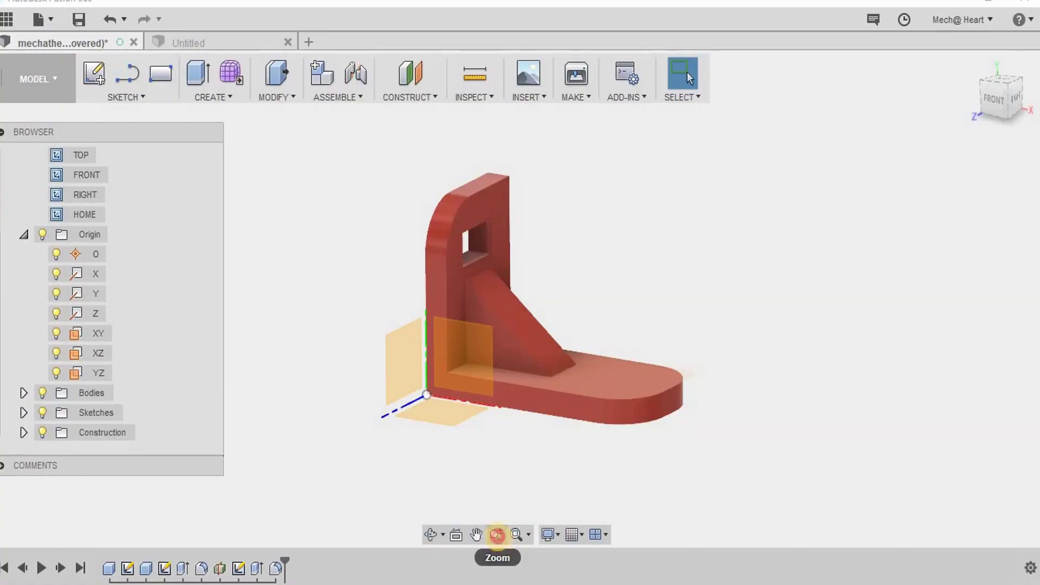
# - Zoom in and out on the bracket, using the Zoom tool first and direct zooming after it
pyautogui.click(506, 534)
pyautogui.moveTo(577, 301); pyautogui.dragTo(502, 554)
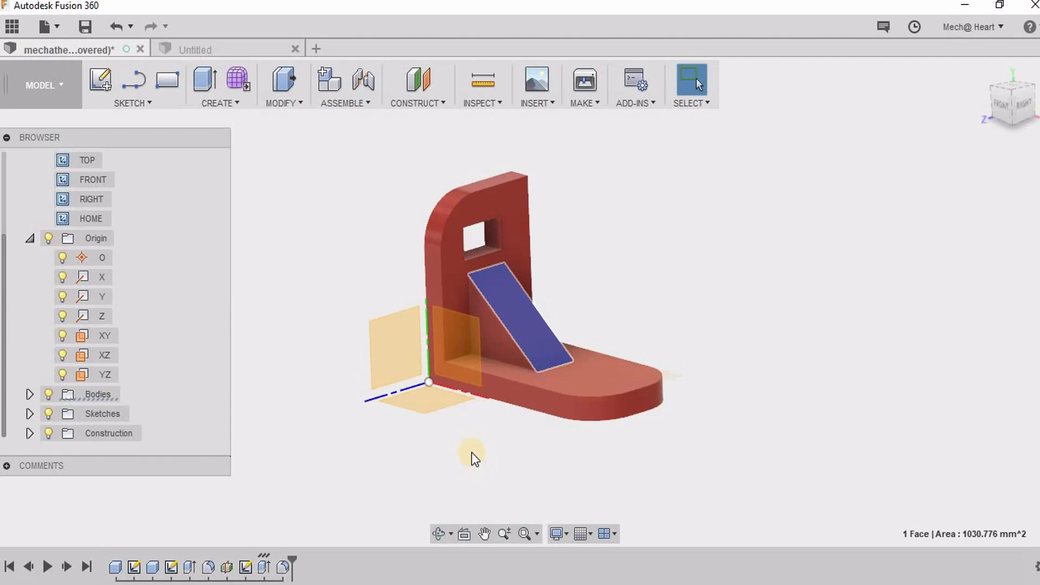
pyautogui.scroll(2, 472, 453)
pyautogui.scroll(-3, 471, 453)
pyautogui.scroll(1, 471, 453)
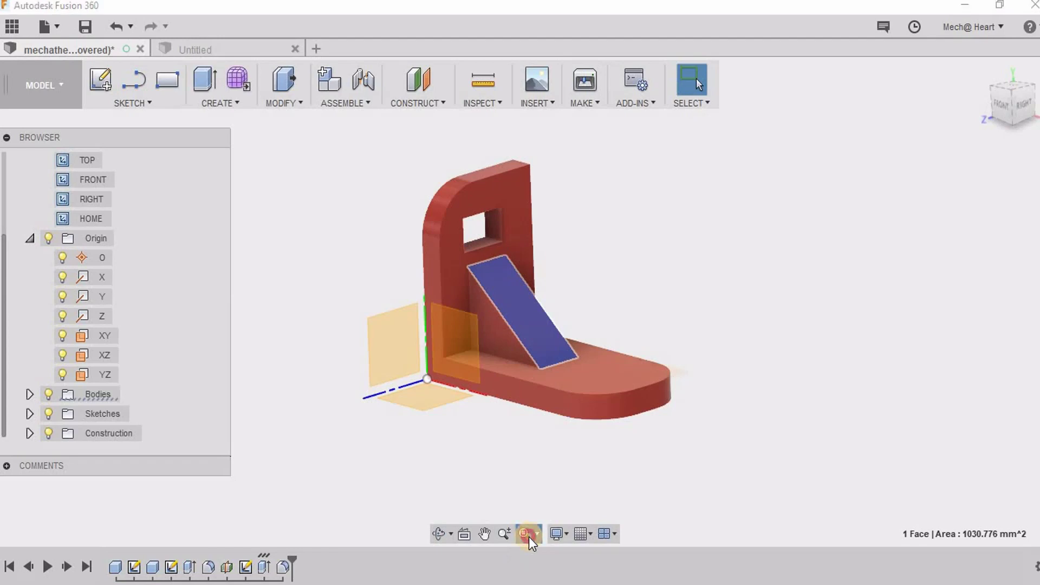
# - Fit the bracket to the canvas, zoom far out and fit it again
pyautogui.click(529, 537)
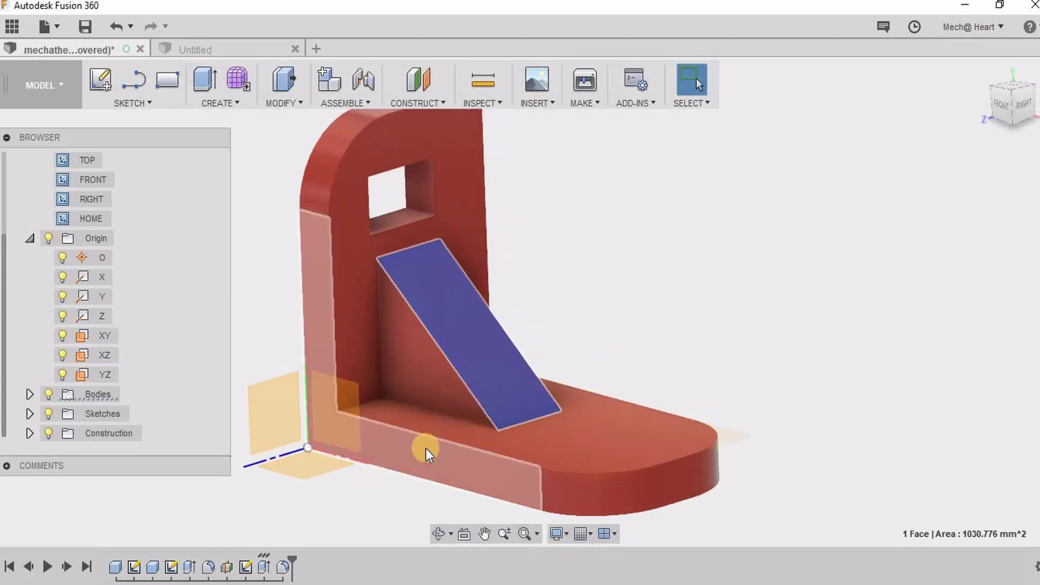
pyautogui.scroll(-6, 428, 454)
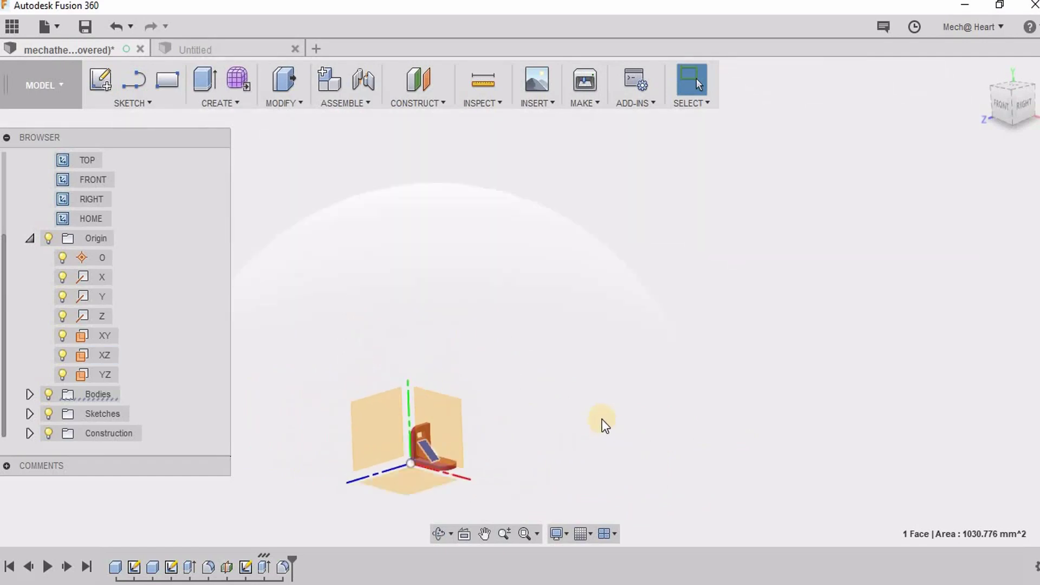
pyautogui.click(523, 535)
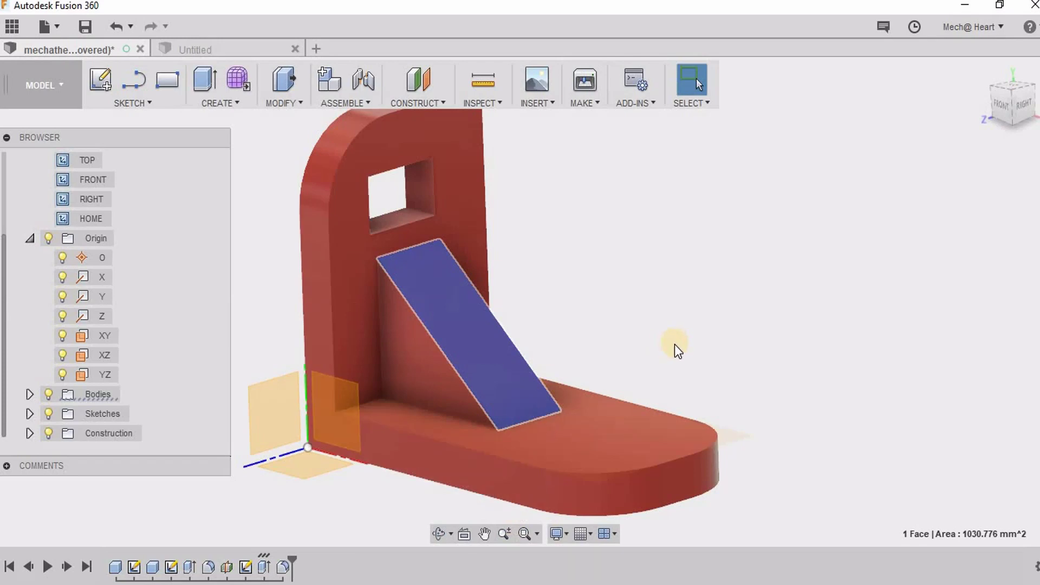
# - Switch the bracket's visual style to Wireframe and inspect it from a slightly higher angle
pyautogui.click(560, 533)
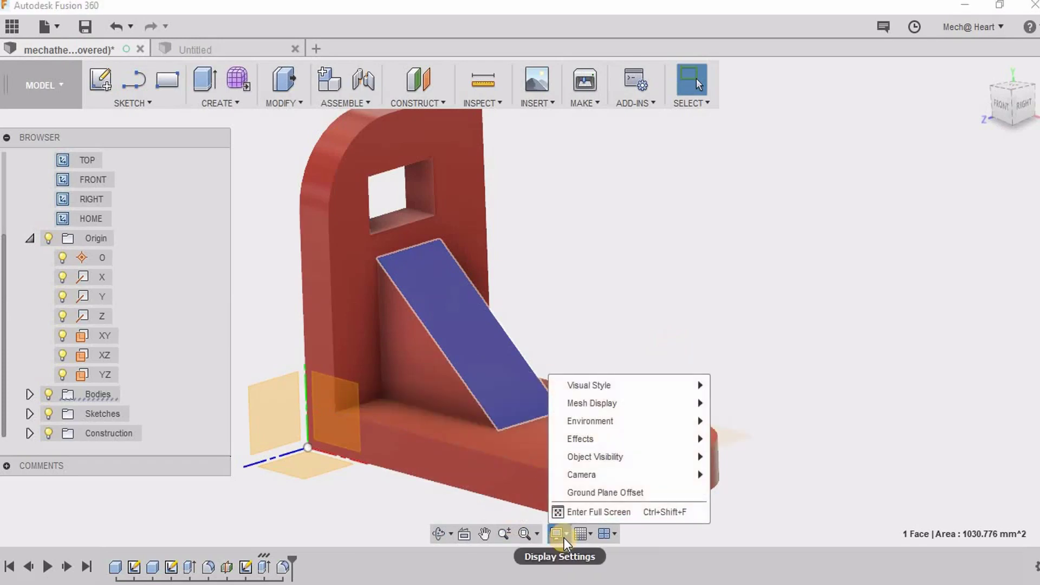
pyautogui.click(611, 384)
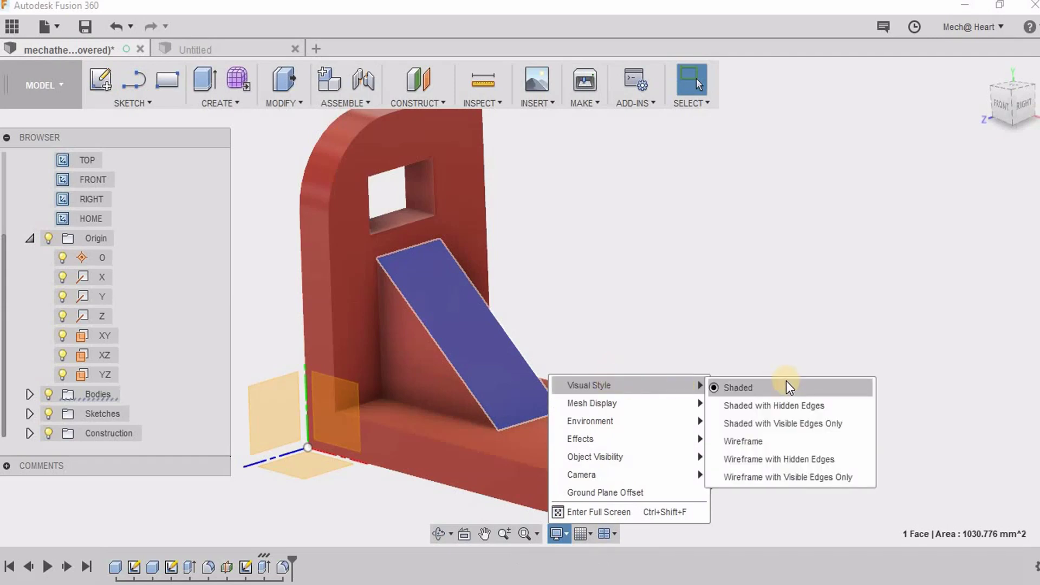
pyautogui.click(756, 440)
pyautogui.click(703, 281)
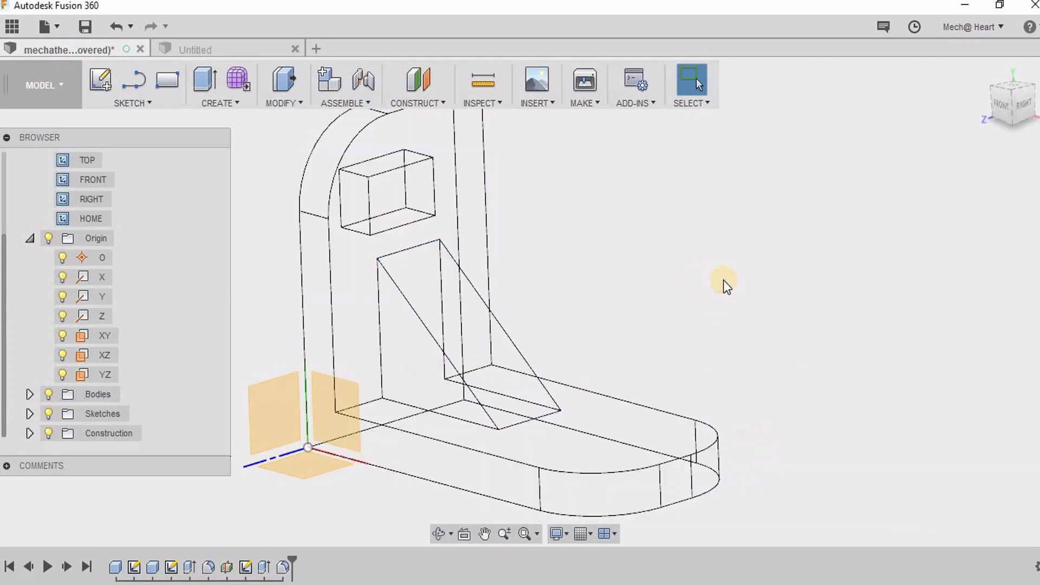
pyautogui.keyDown('shift'); pyautogui.moveTo(713, 286); pyautogui.dragTo(713, 313, button='middle'); pyautogui.keyUp('shift')
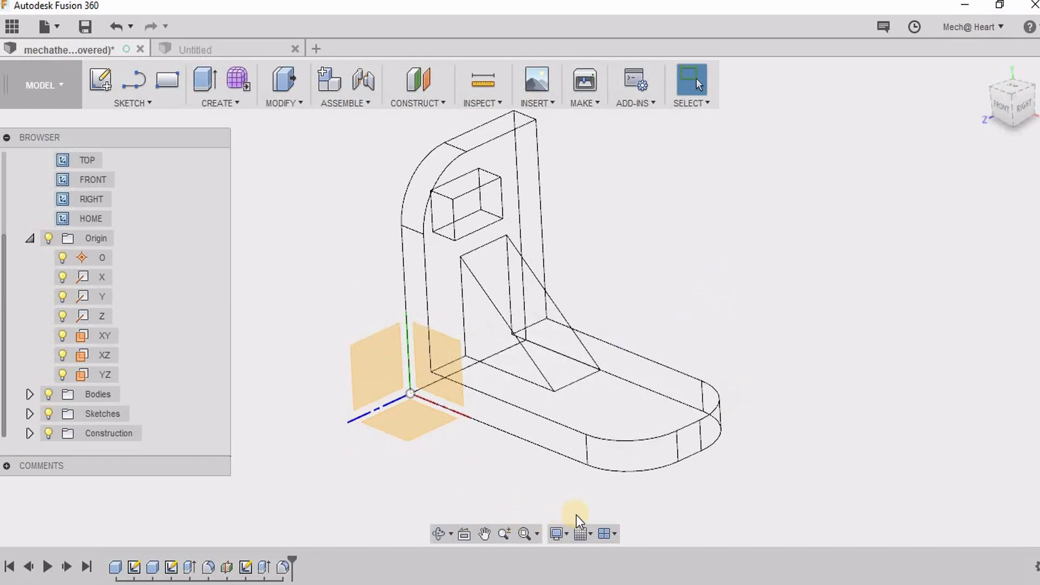
# - Change the bracket's visual style to Wireframe with Hidden Edges
pyautogui.click(559, 534)
pyautogui.moveTo(692, 399)
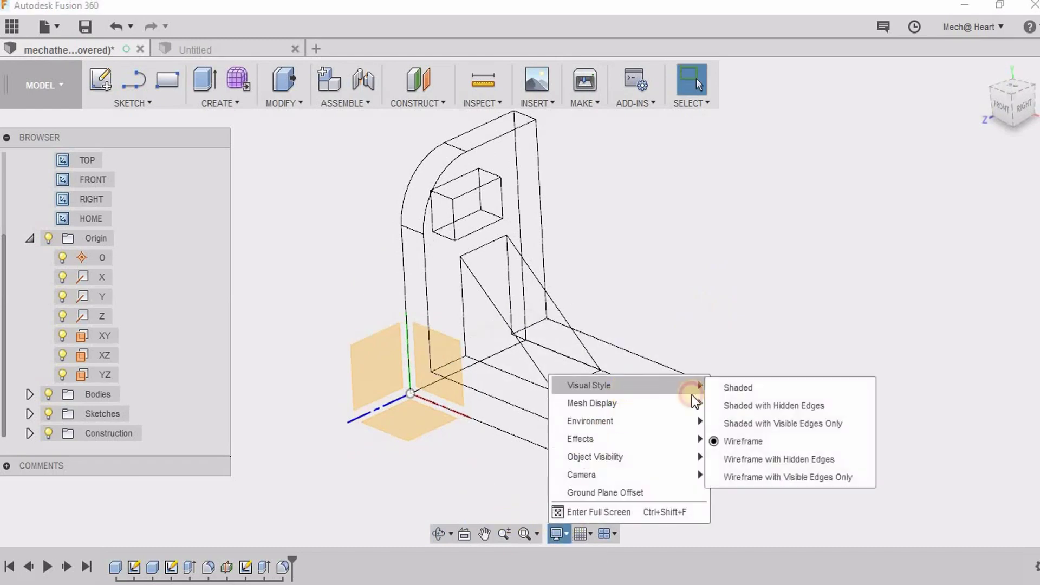
pyautogui.click(806, 459)
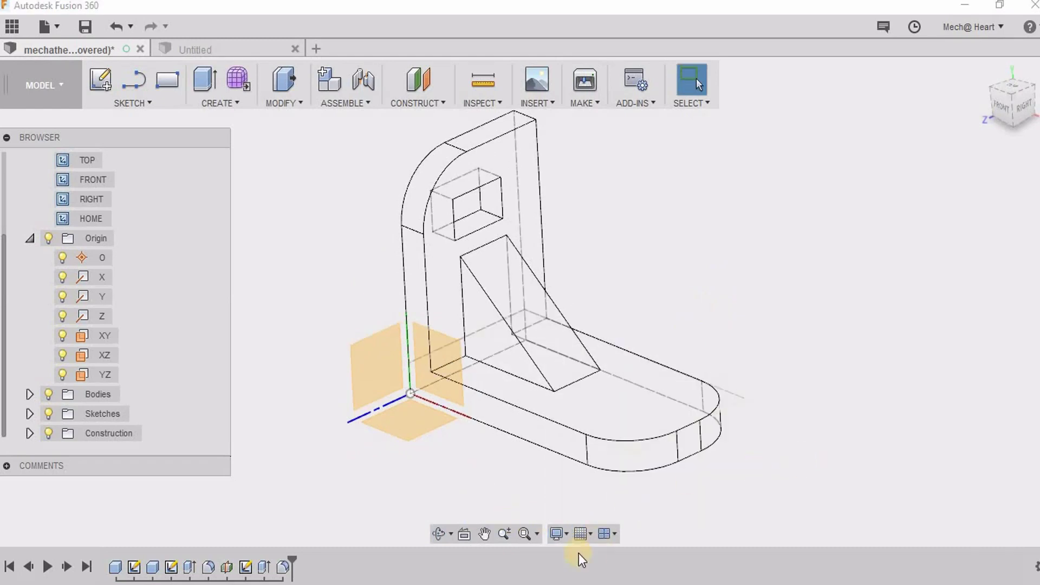
# - Change the visual style to Wireframe with Visible Edges Only and inspect the bracket in it
pyautogui.click(560, 533)
pyautogui.moveTo(596, 386)
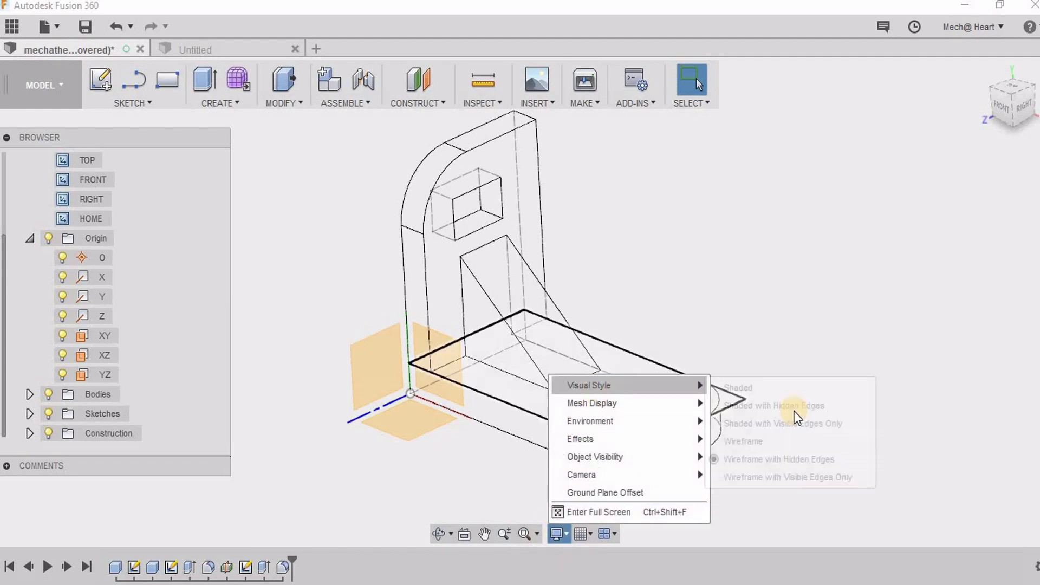
pyautogui.click(795, 478)
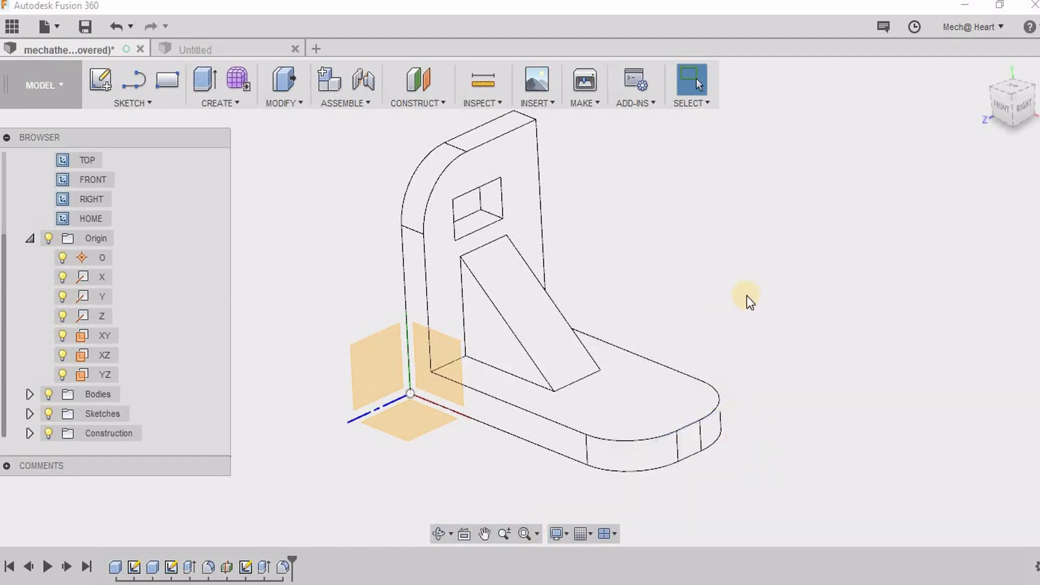
pyautogui.moveTo(644, 276)
pyautogui.keyDown('shift'); pyautogui.mouseDown(button='middle')
pyautogui.moveTo(652, 216)
pyautogui.moveTo(647, 278)
pyautogui.mouseUp(button='middle'); pyautogui.keyUp('shift')
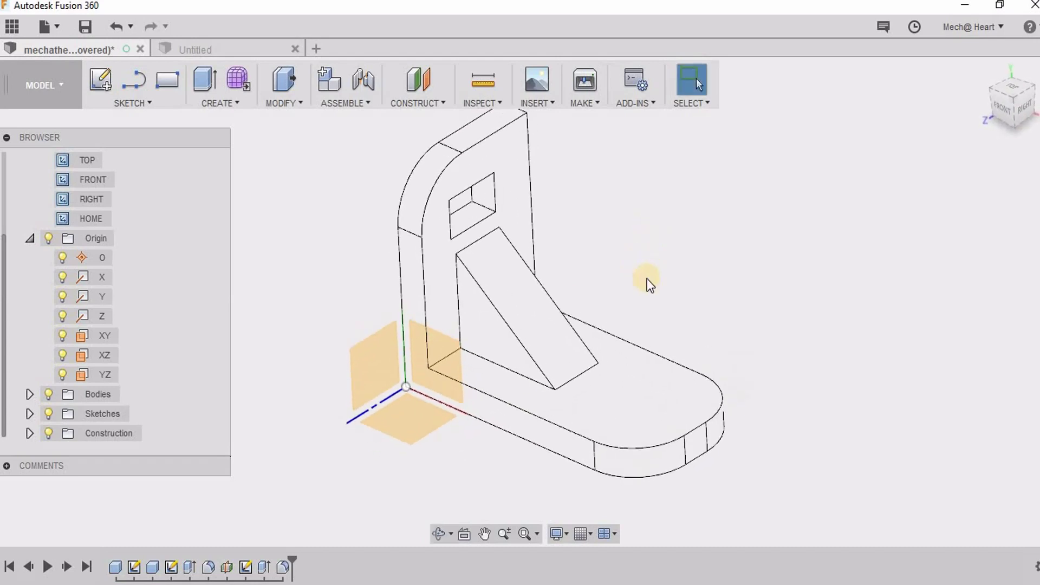